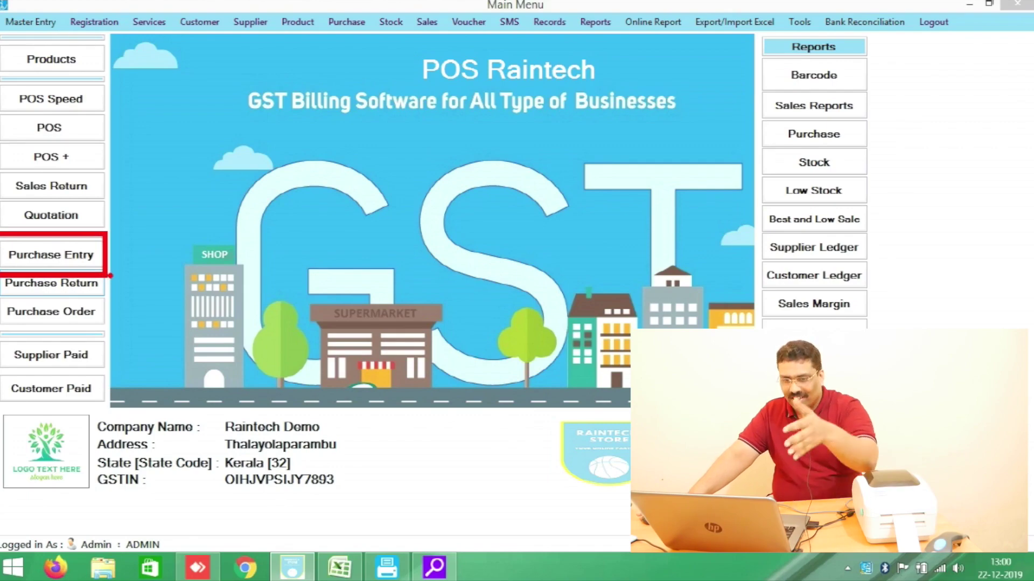
# Start a purchase entry from ABC supplier india with product Cellow tape.
pyautogui.click(67, 255)
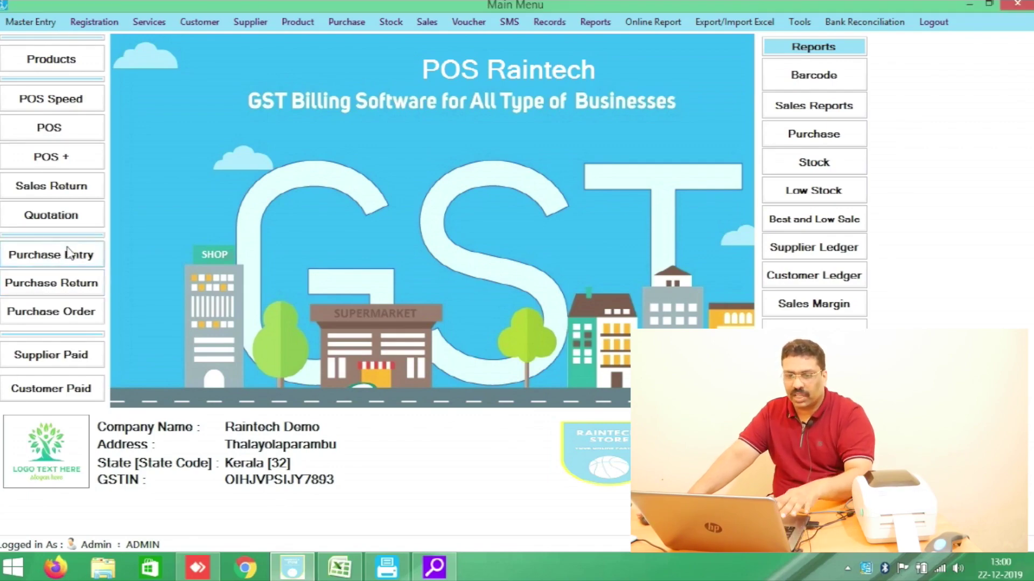
pyautogui.click(473, 87)
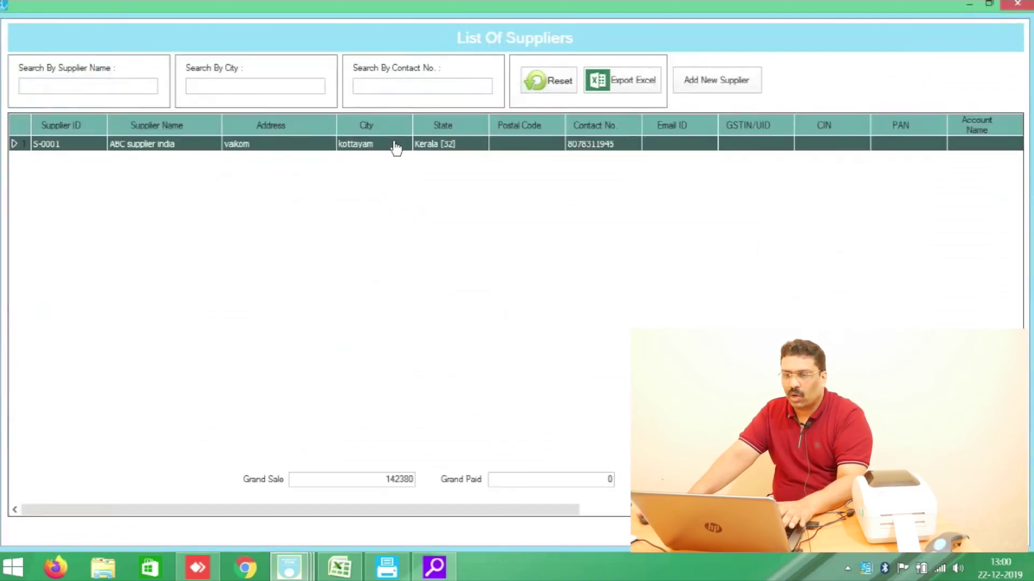
pyautogui.doubleClick(396, 144)
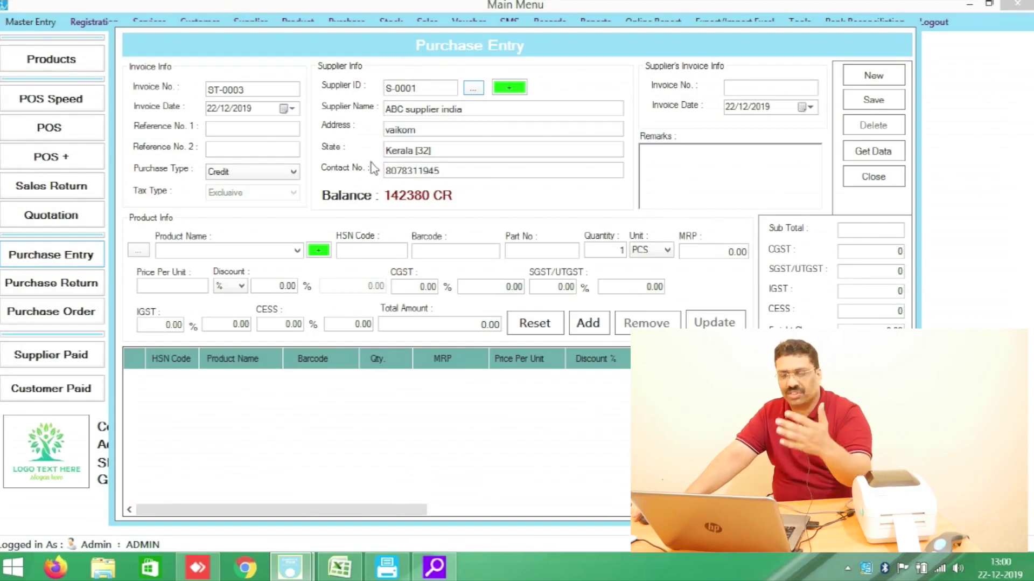
pyautogui.click(241, 249)
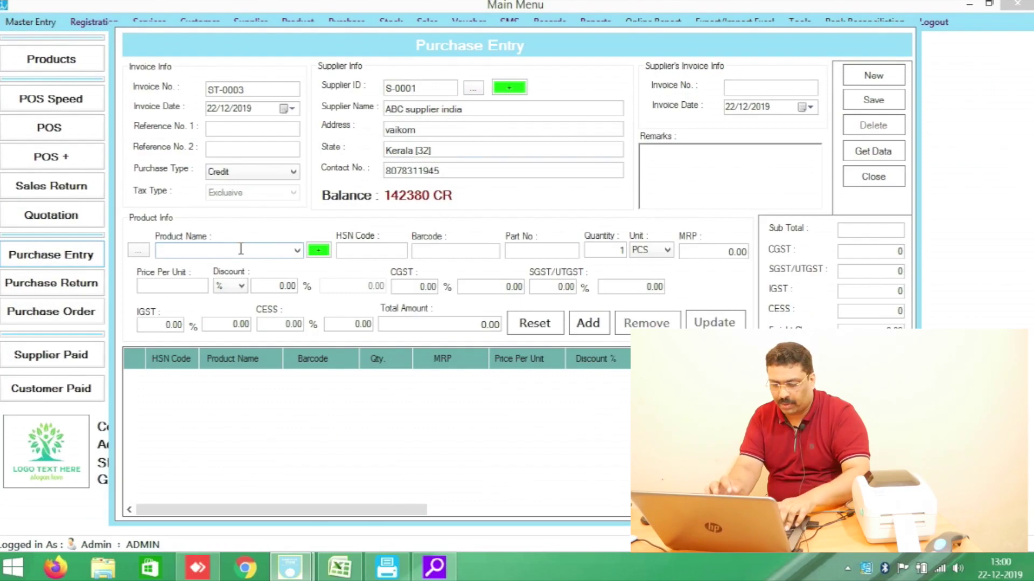
pyautogui.write('Cellow tapey')
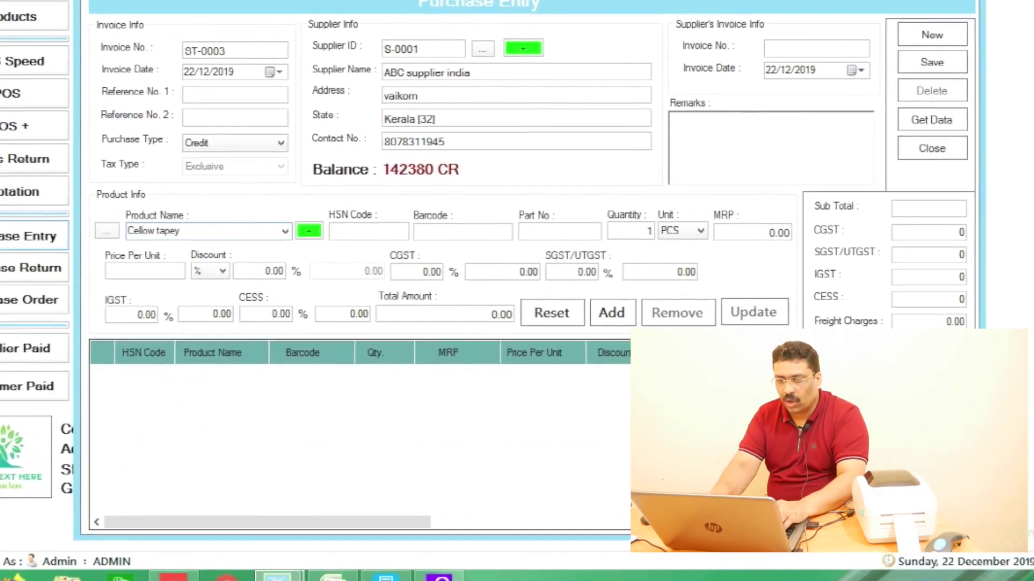
pyautogui.press('BackSpace')
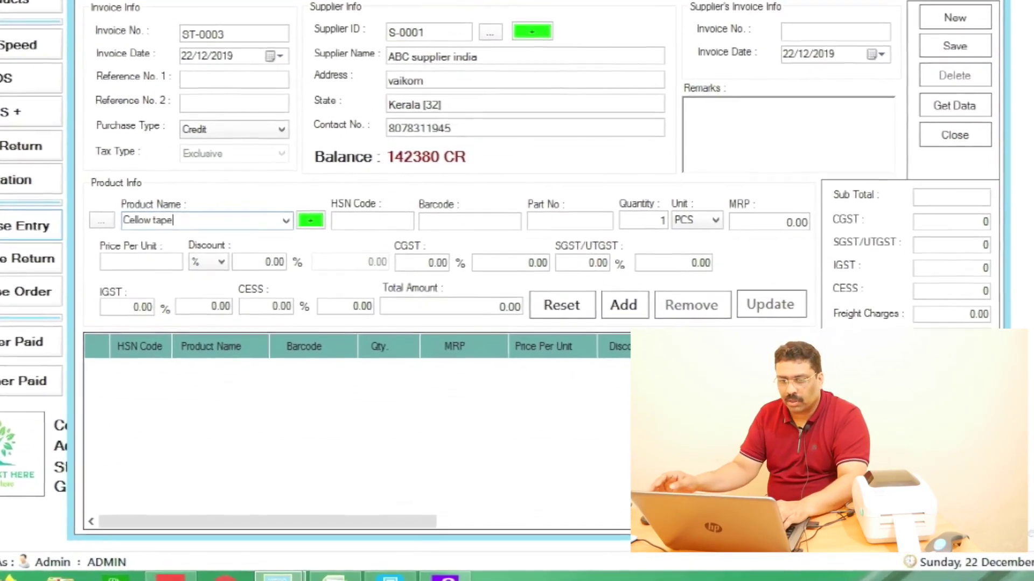
pyautogui.press('Tab')
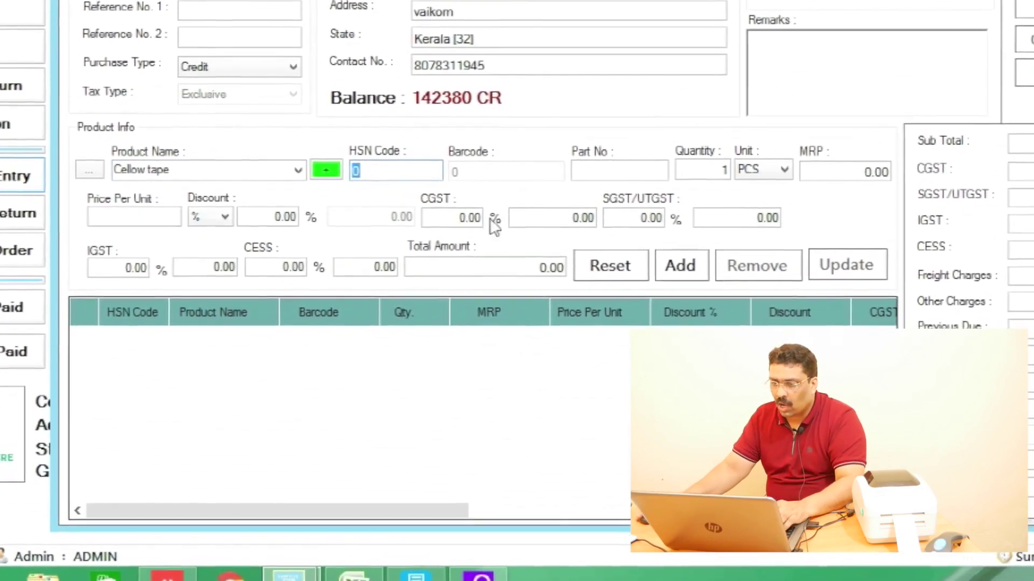
# Set quantity 5, MRP 20 and price 15 per unit, then add the Cellow tape line.
pyautogui.click(686, 189)
pyautogui.doubleClick(741, 145)
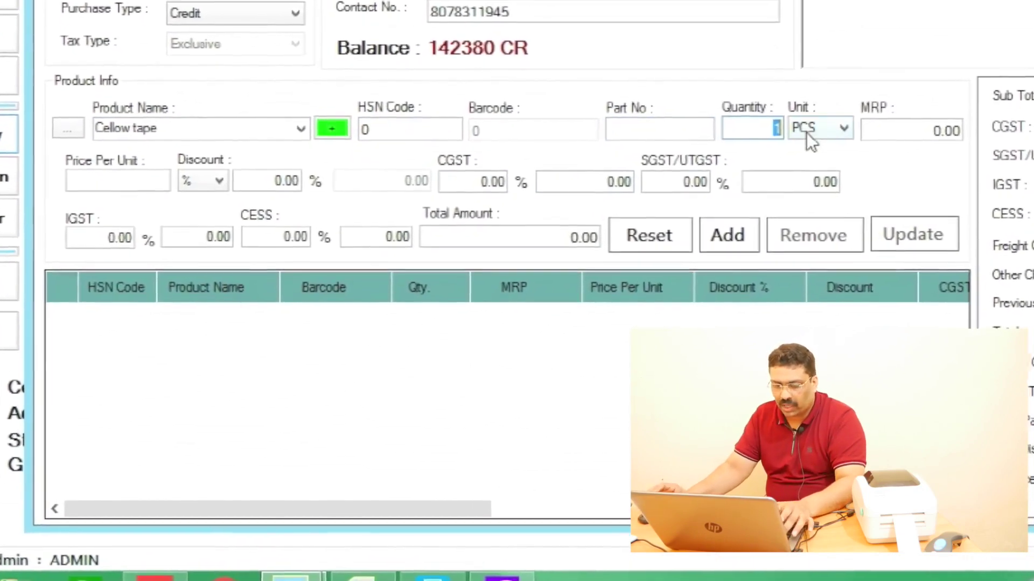
pyautogui.write('5')
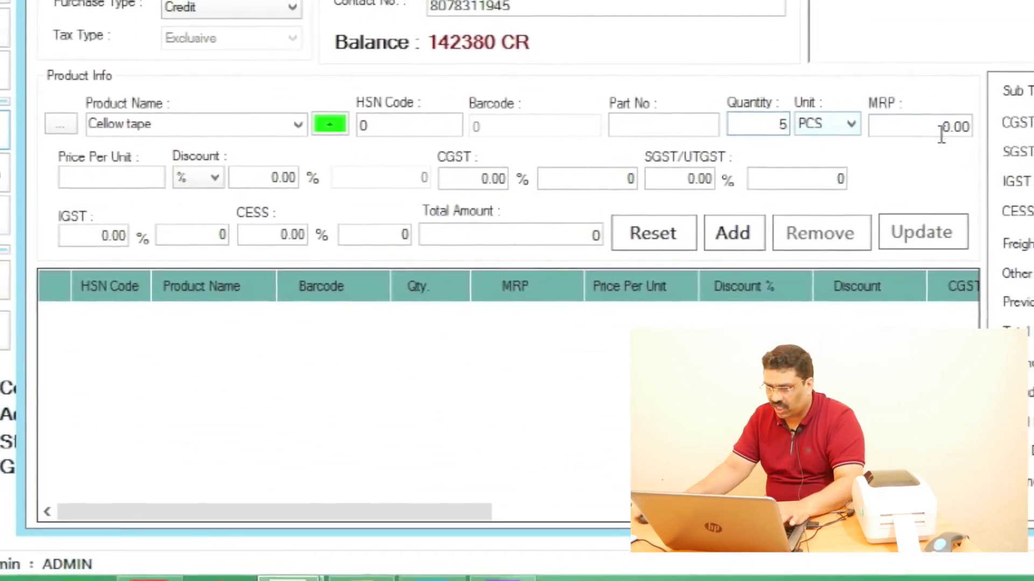
pyautogui.click(924, 125)
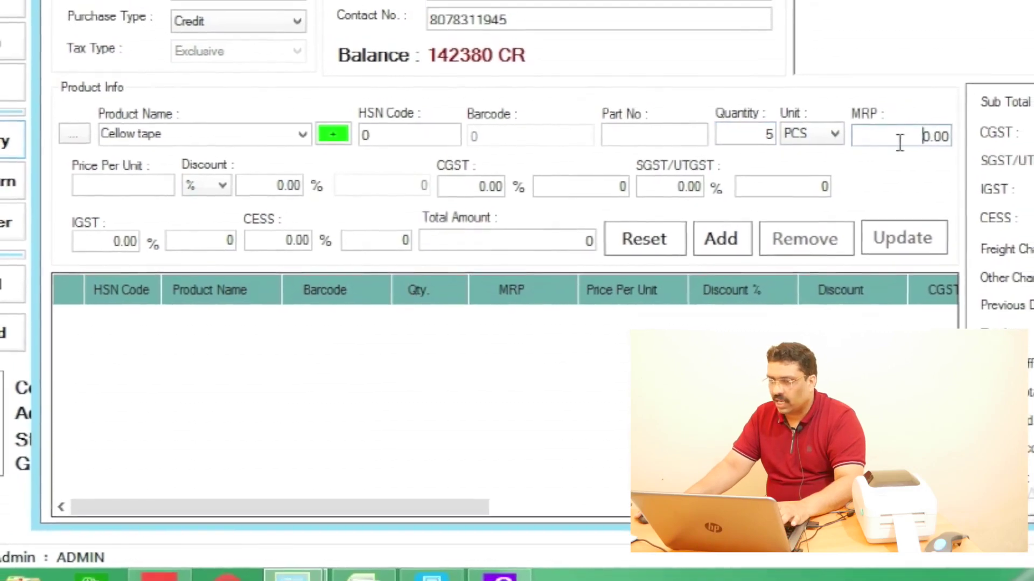
pyautogui.doubleClick(899, 143)
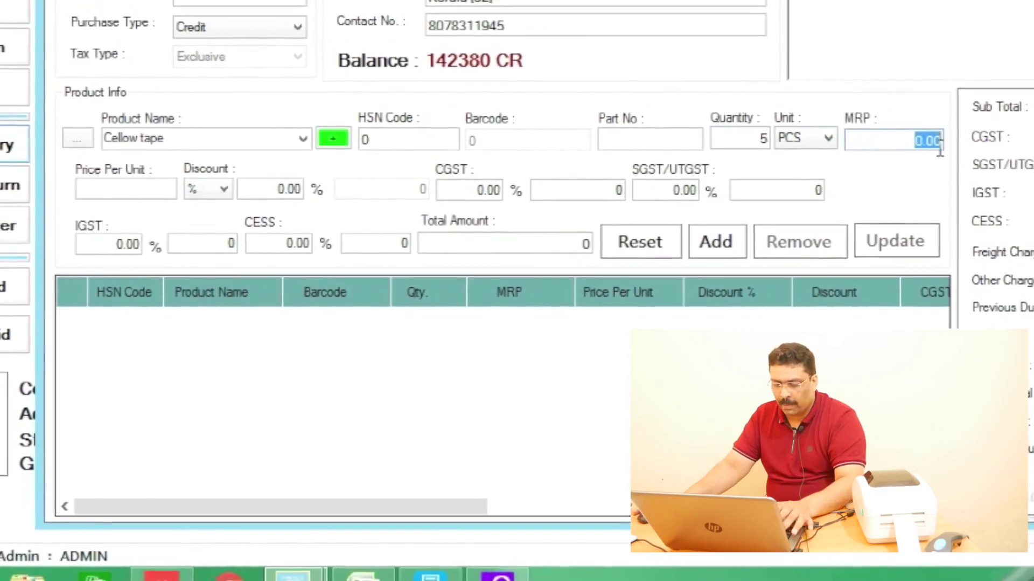
pyautogui.write('20')
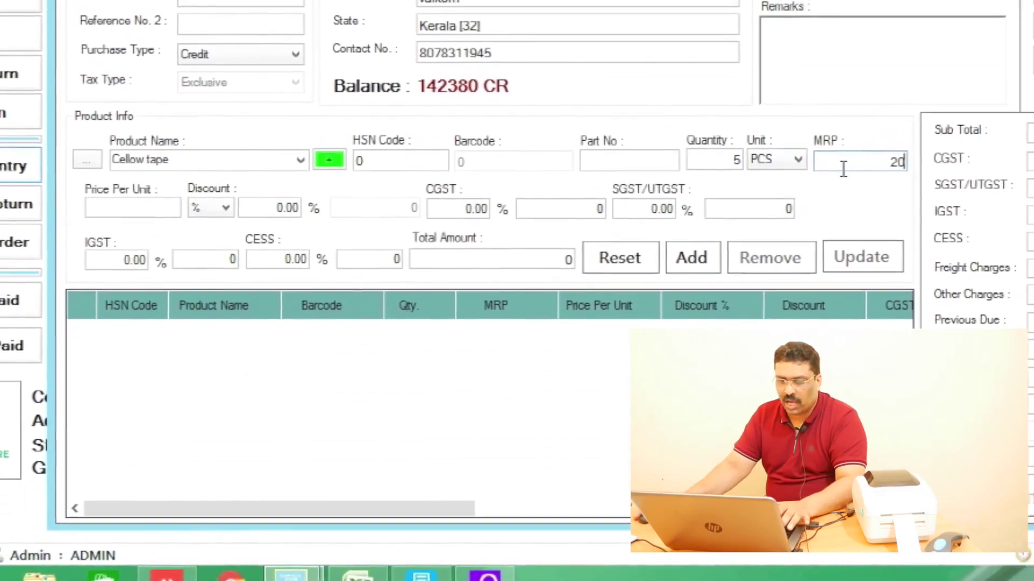
pyautogui.click(136, 200)
pyautogui.write('15')
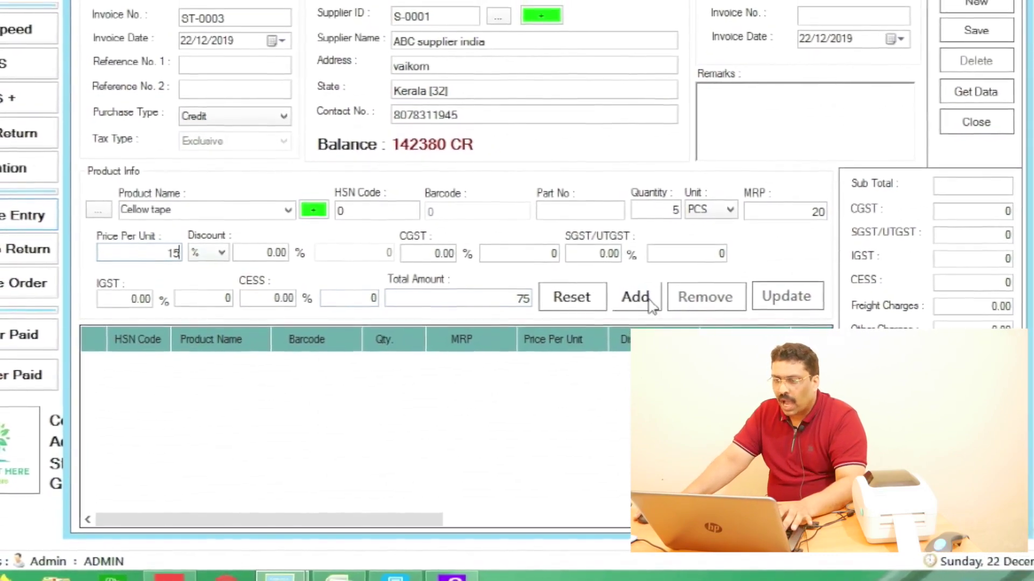
pyautogui.click(653, 298)
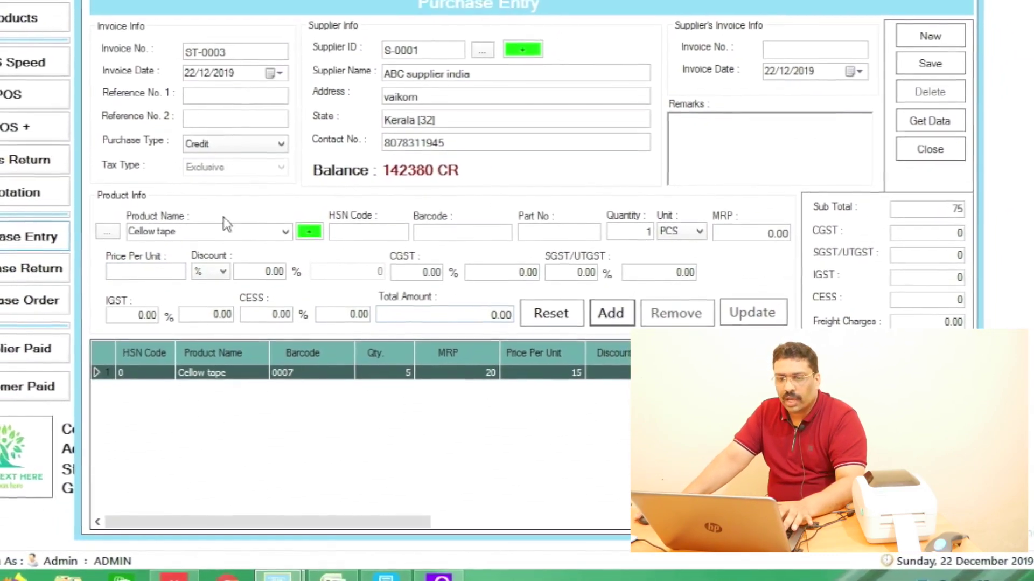
# Enter Led bulb as the next product with MRP 500.
pyautogui.click(224, 226)
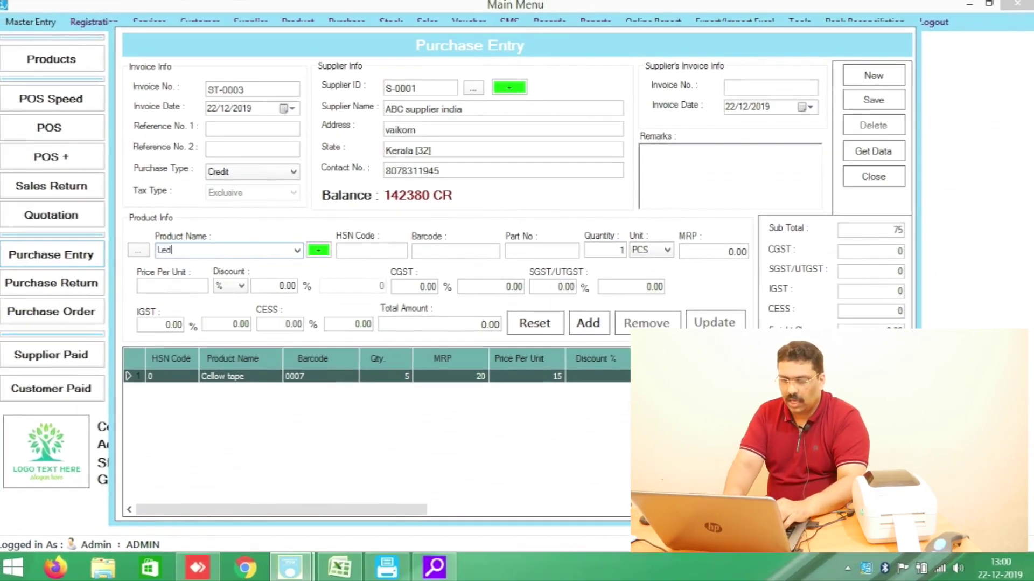
pyautogui.write('Led buln')
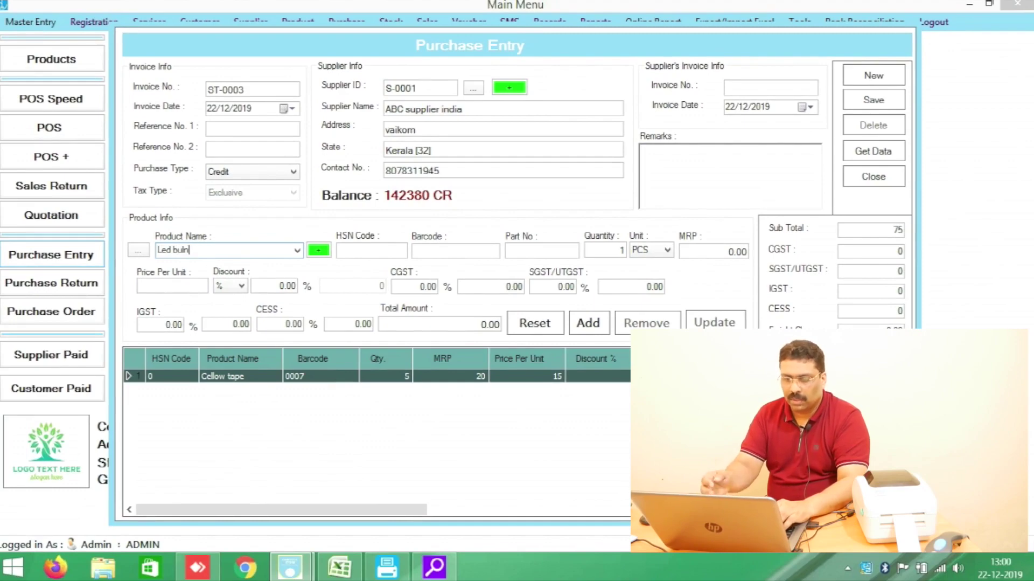
pyautogui.press('BackSpace')
pyautogui.write('b')
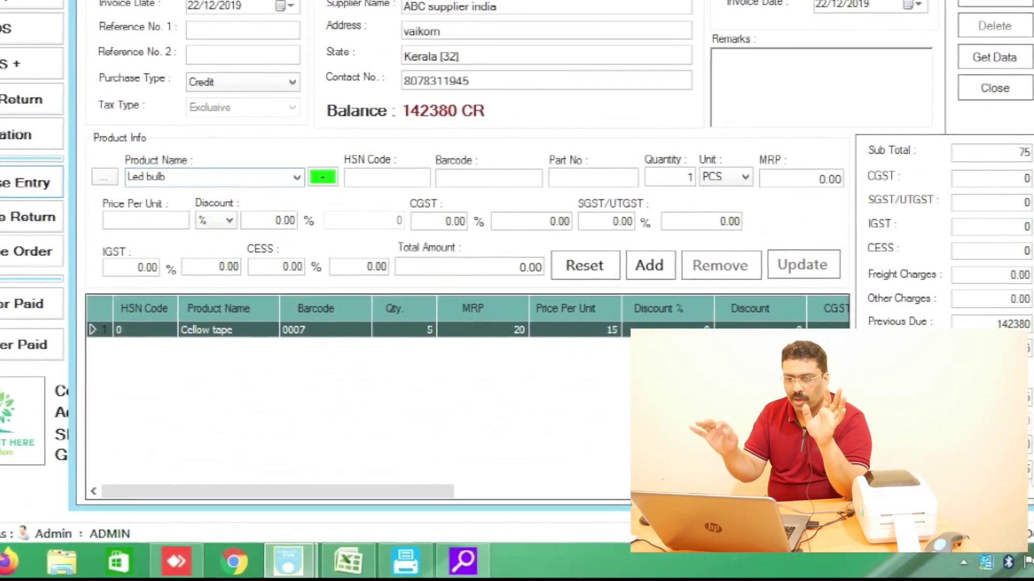
pyautogui.press('Tab')
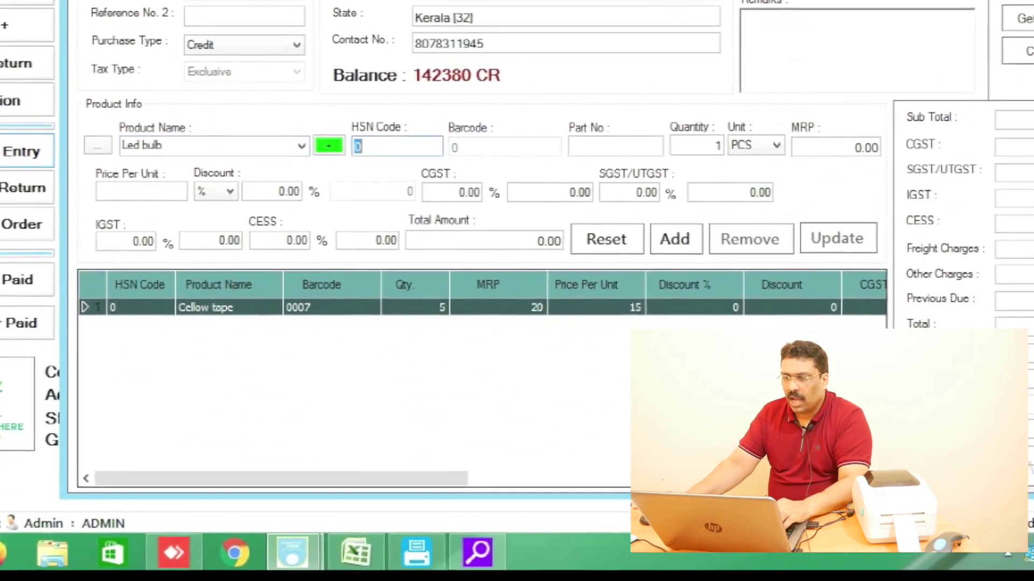
pyautogui.click(862, 147)
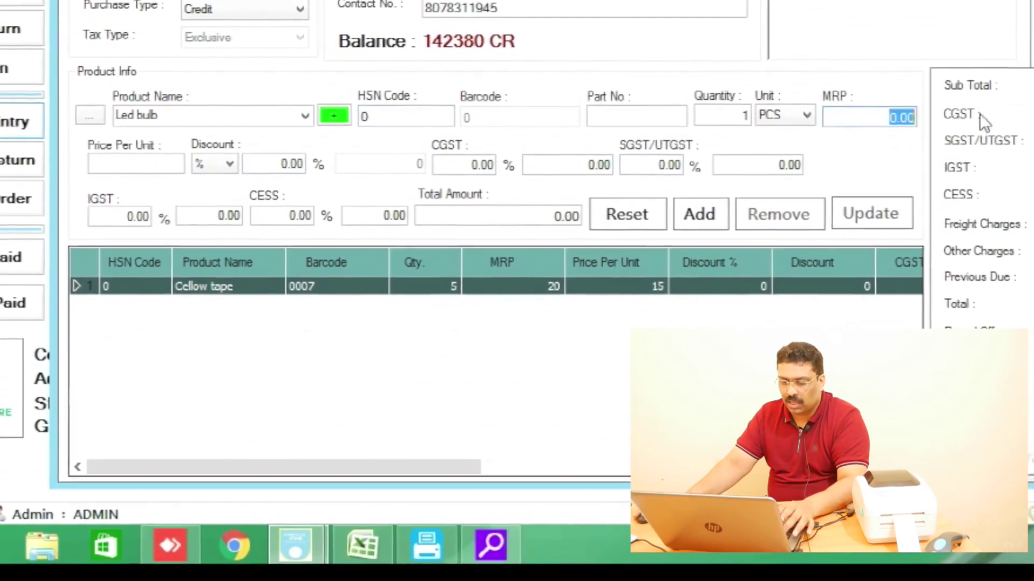
pyautogui.write('500')
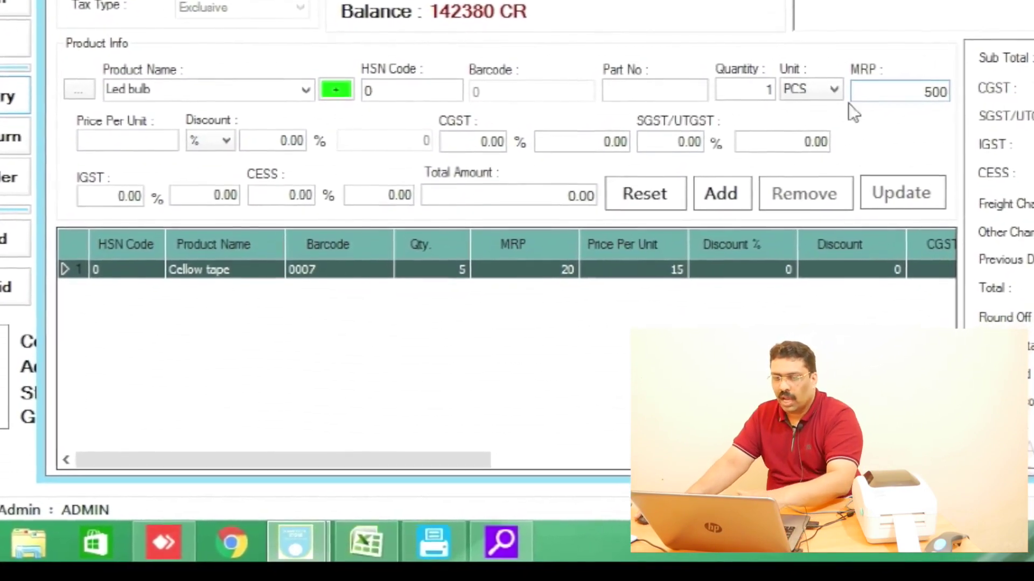
# Set price 400 per unit and quantity 10, then add the Led bulb line.
pyautogui.click(143, 141)
pyautogui.write('400')
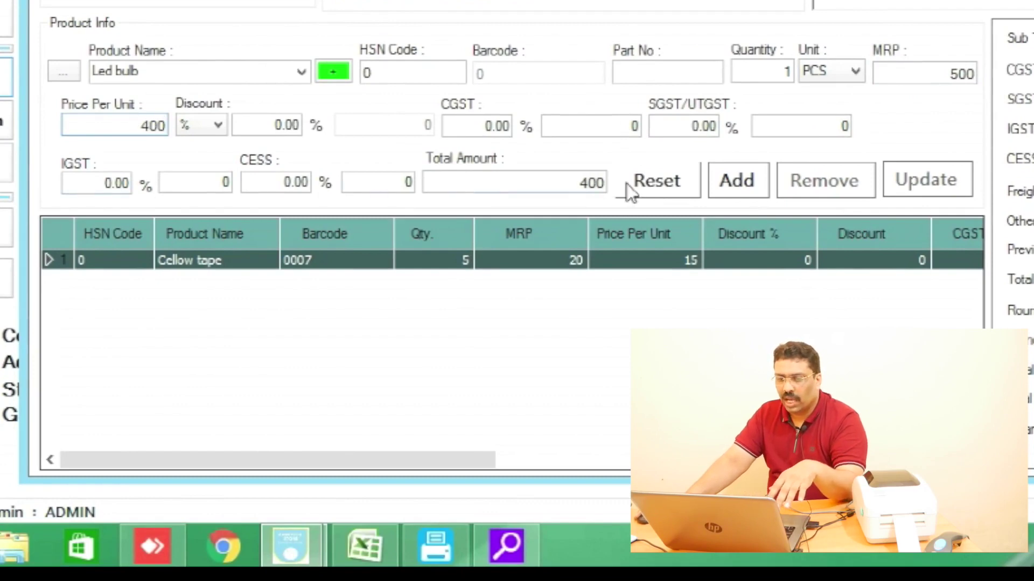
pyautogui.doubleClick(776, 67)
pyautogui.write('3')
pyautogui.press('BackSpace')
pyautogui.write('10')
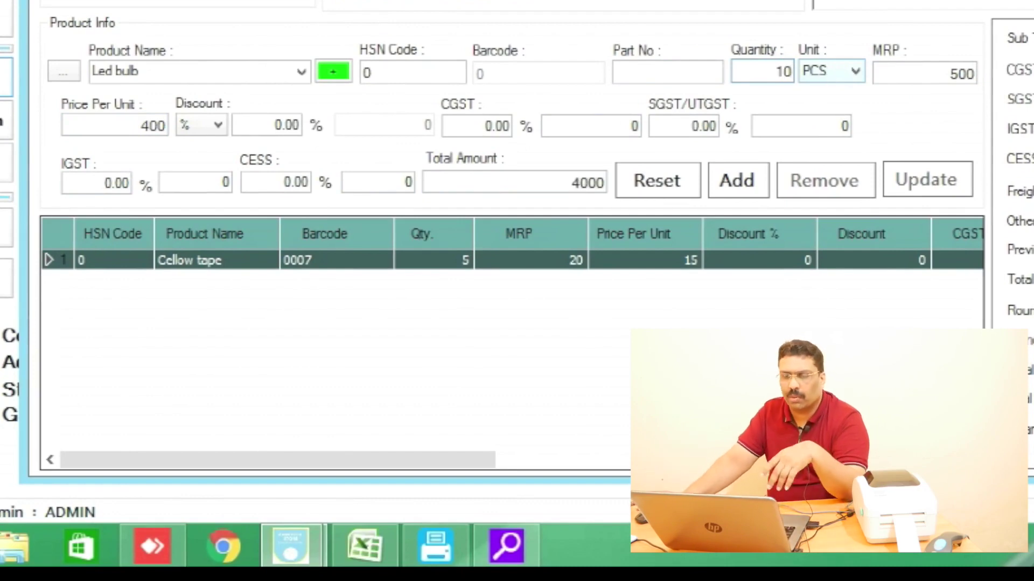
pyautogui.click(741, 186)
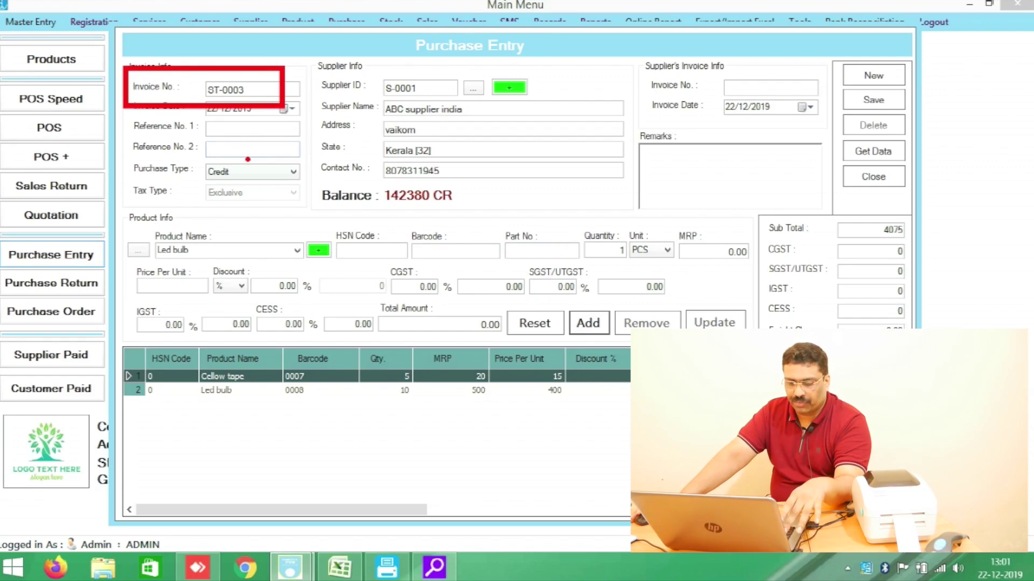
# Select and copy the invoice number ST-0003 from the purchase form.
pyautogui.moveTo(246, 91); pyautogui.dragTo(167, 96)
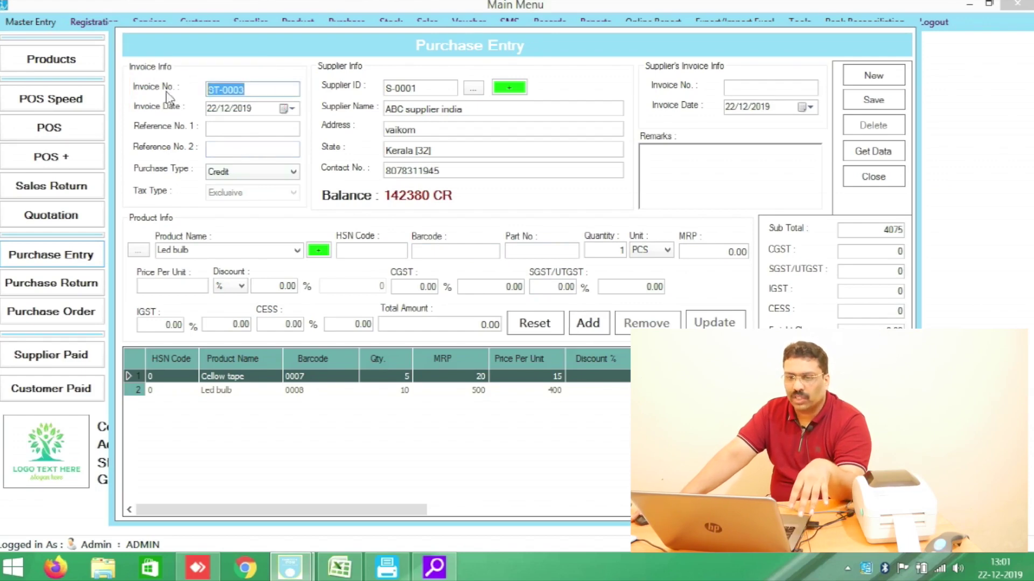
pyautogui.rightClick(232, 92)
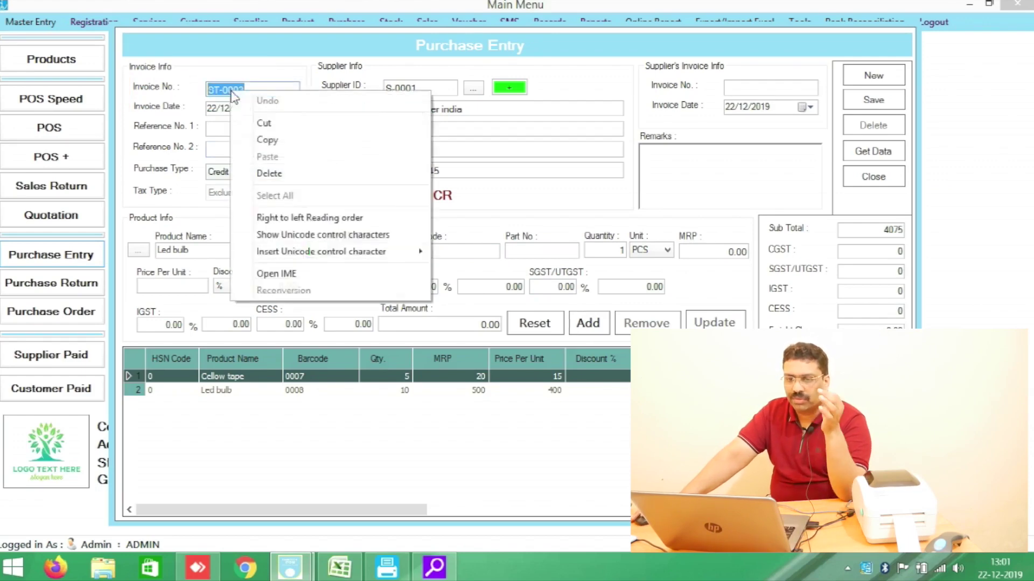
pyautogui.click(287, 141)
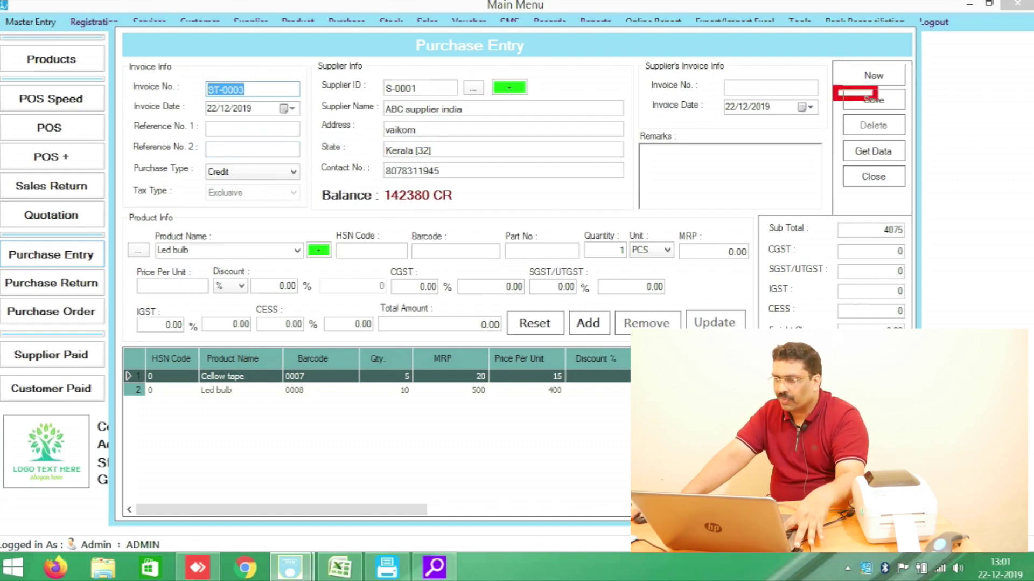
# Save purchase ST-0003, acknowledge the saved message, and close the purchase form.
pyautogui.click(874, 99)
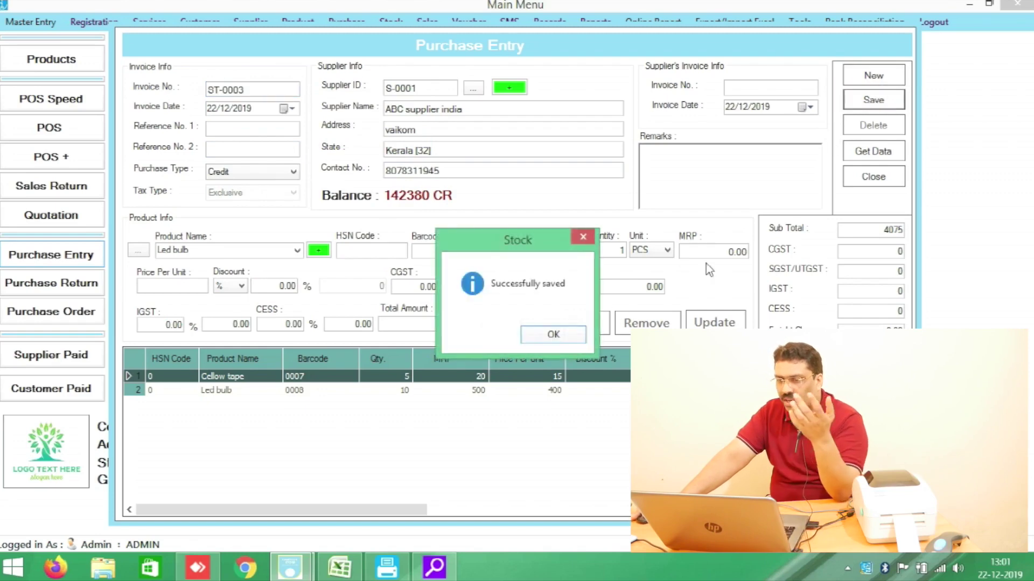
pyautogui.click(553, 334)
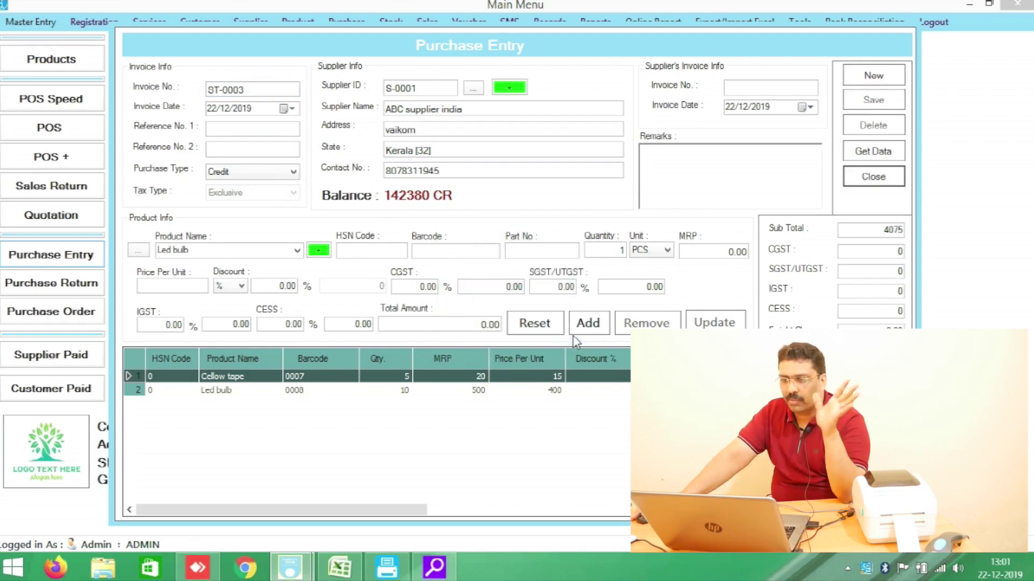
pyautogui.click(884, 180)
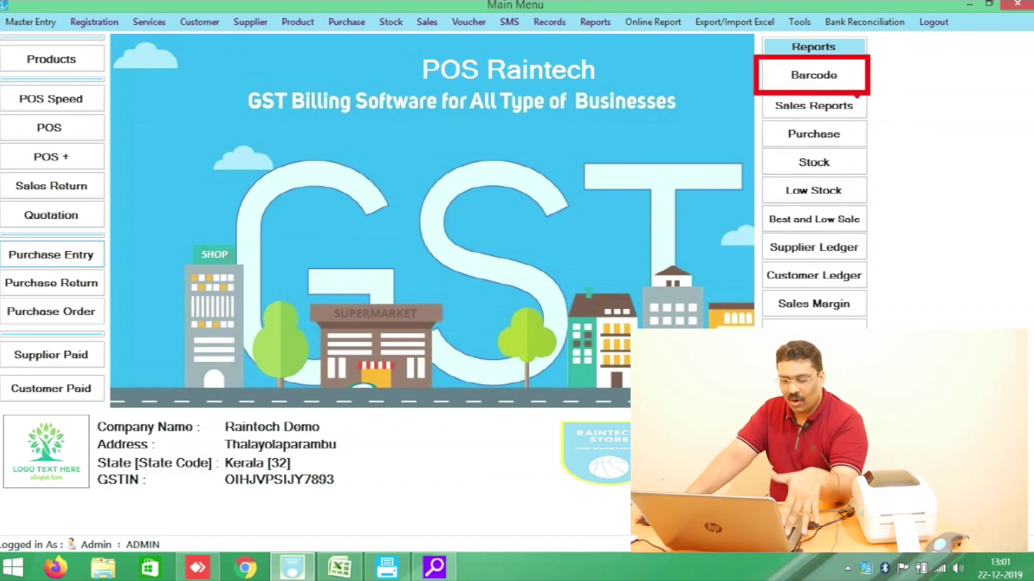
# Open Barcode Label Printing and filter the product list by purchase number ST-0003.
pyautogui.click(824, 76)
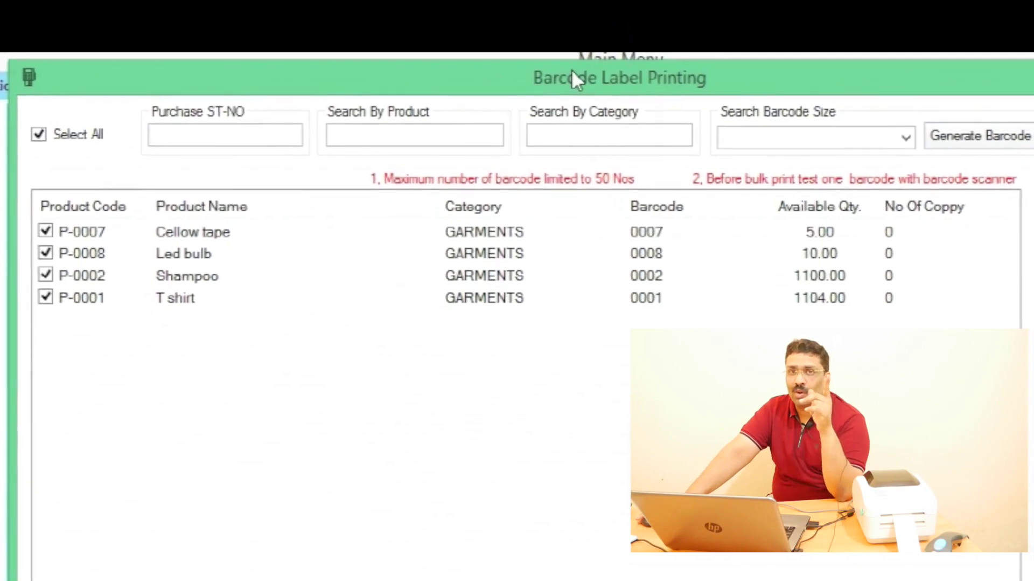
pyautogui.click(175, 159)
pyautogui.write('ST-0003')
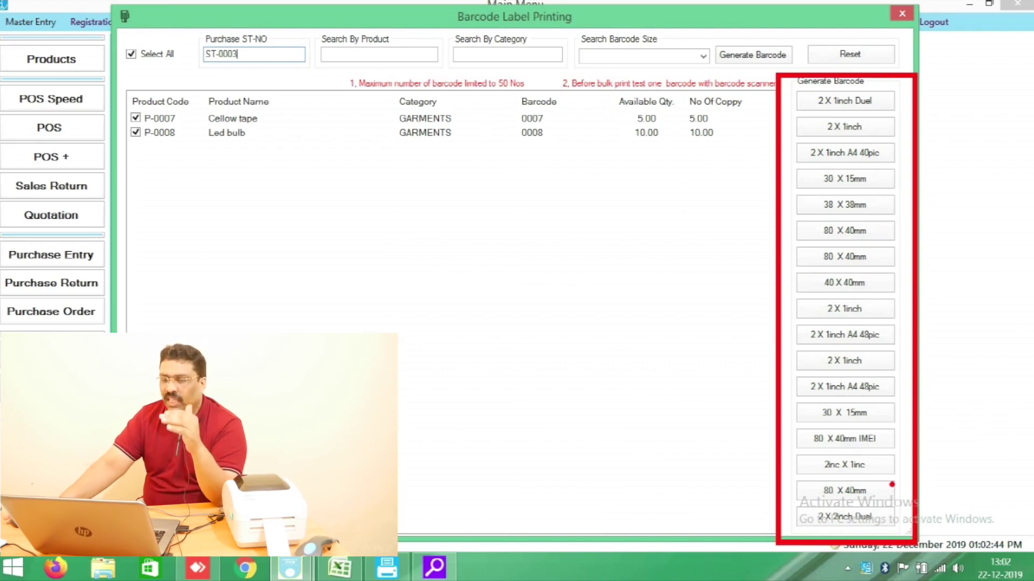
# Preview the dual 2x1 inch labels at 400%, then another 2 X 1inch layout at 200%.
pyautogui.click(874, 106)
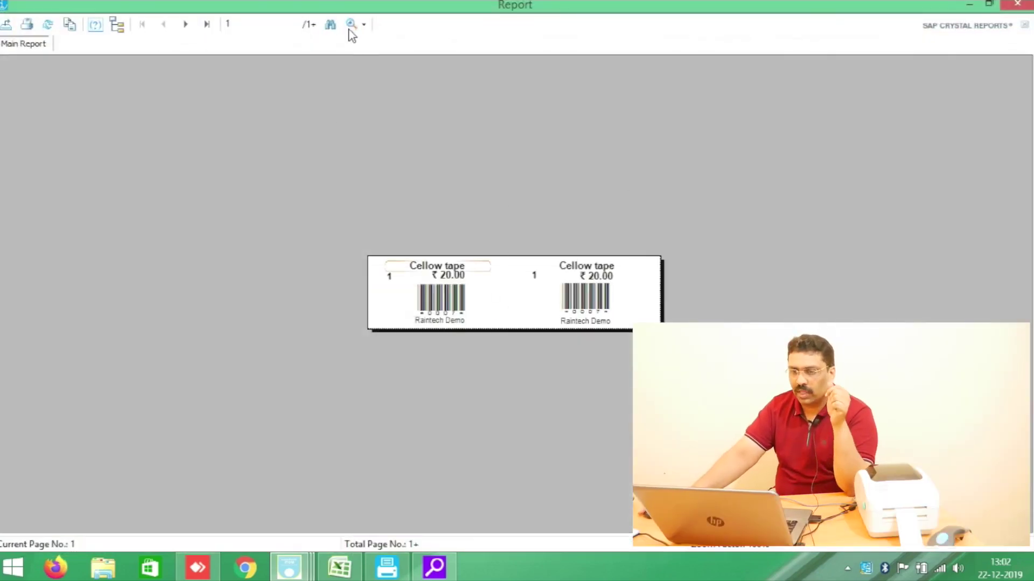
pyautogui.click(351, 24)
pyautogui.click(370, 77)
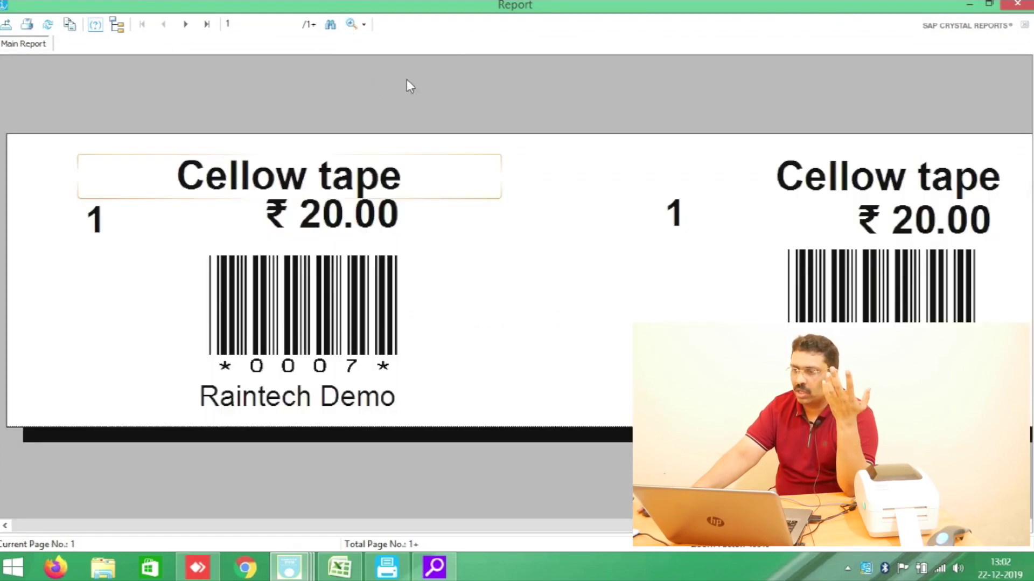
pyautogui.click(1026, 5)
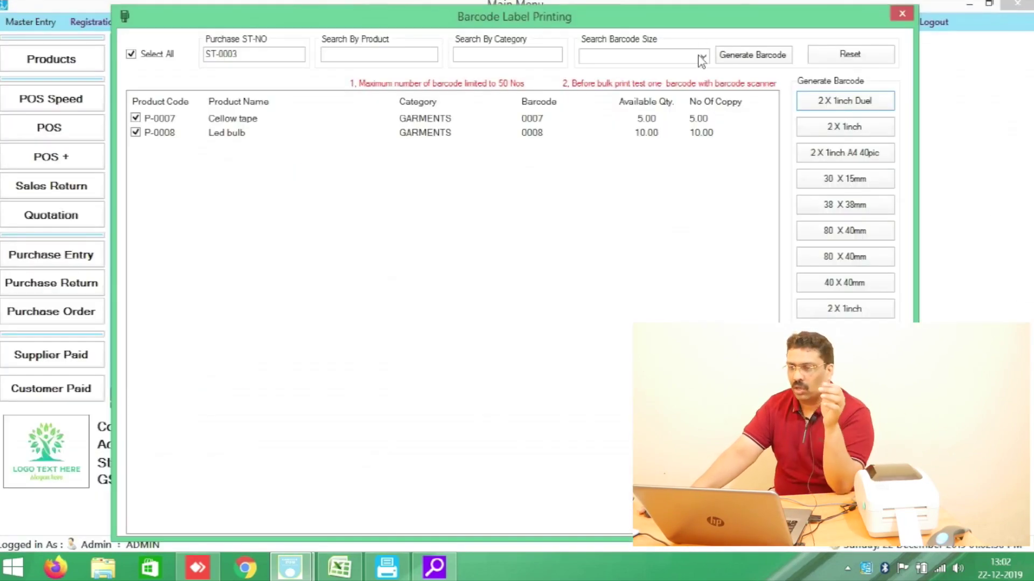
pyautogui.click(840, 126)
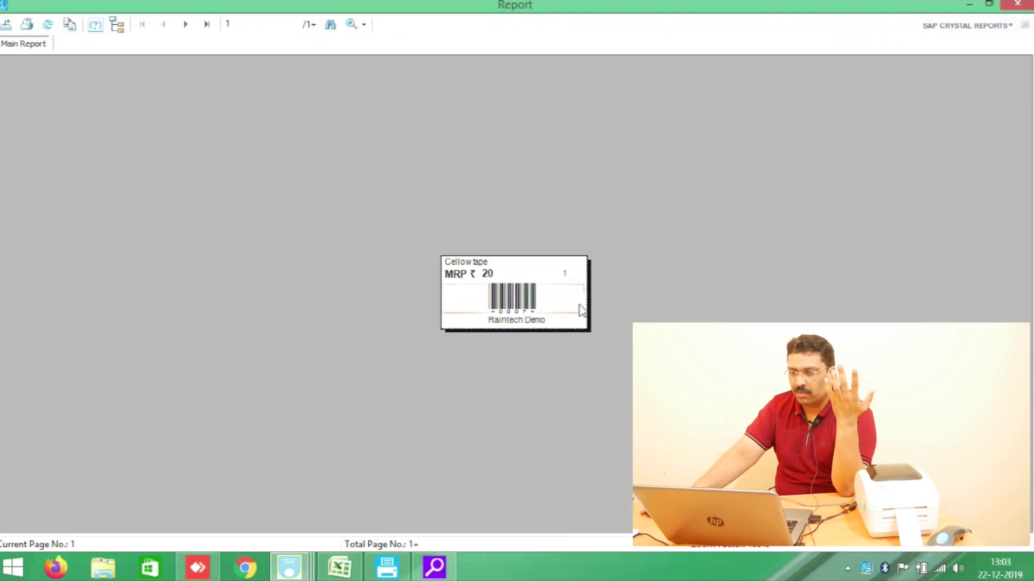
pyautogui.click(364, 25)
pyautogui.click(371, 108)
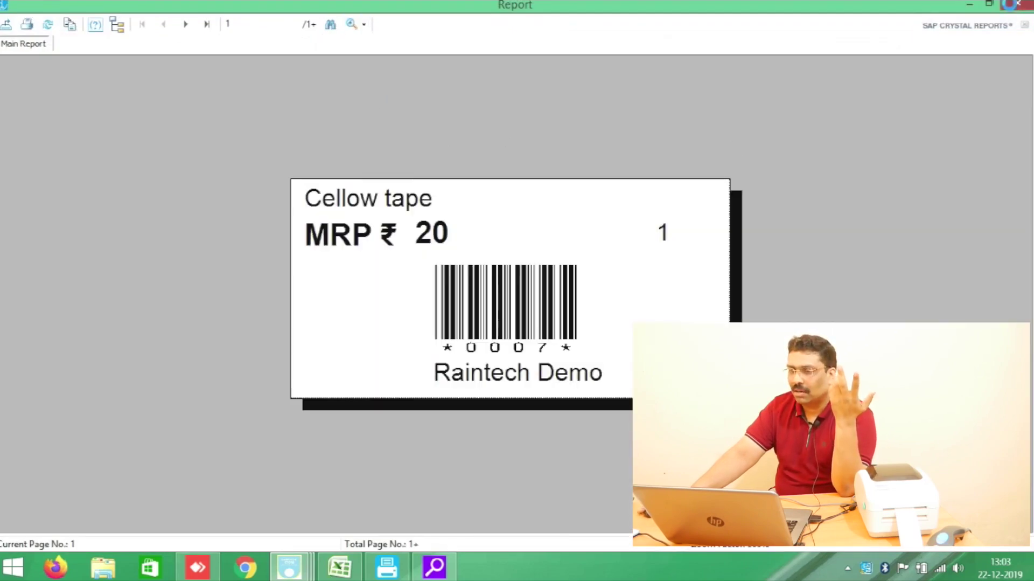
pyautogui.click(1017, 4)
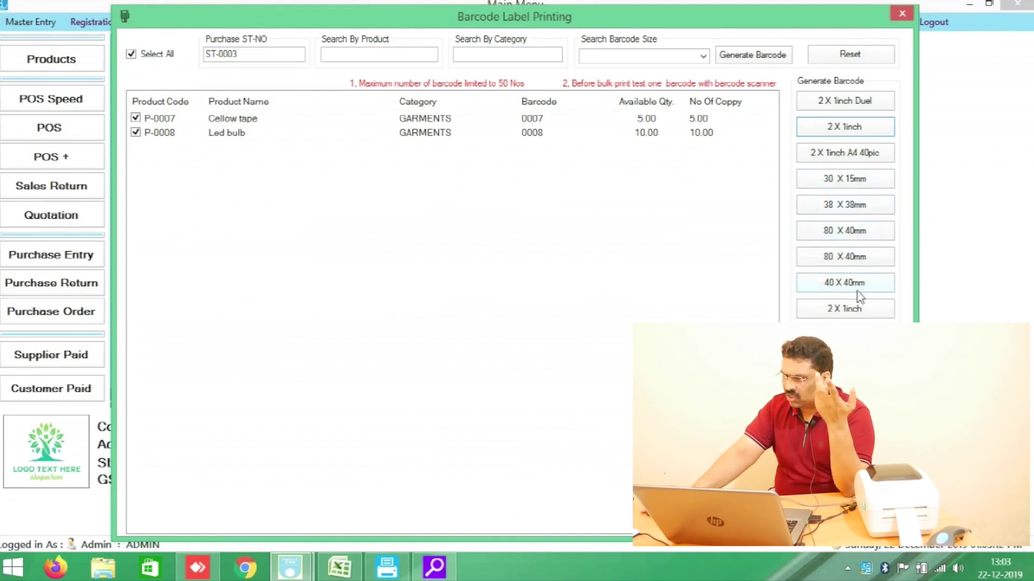
# Preview one more 2 X 1inch label layout twice, closing it back to the list.
pyautogui.click(833, 315)
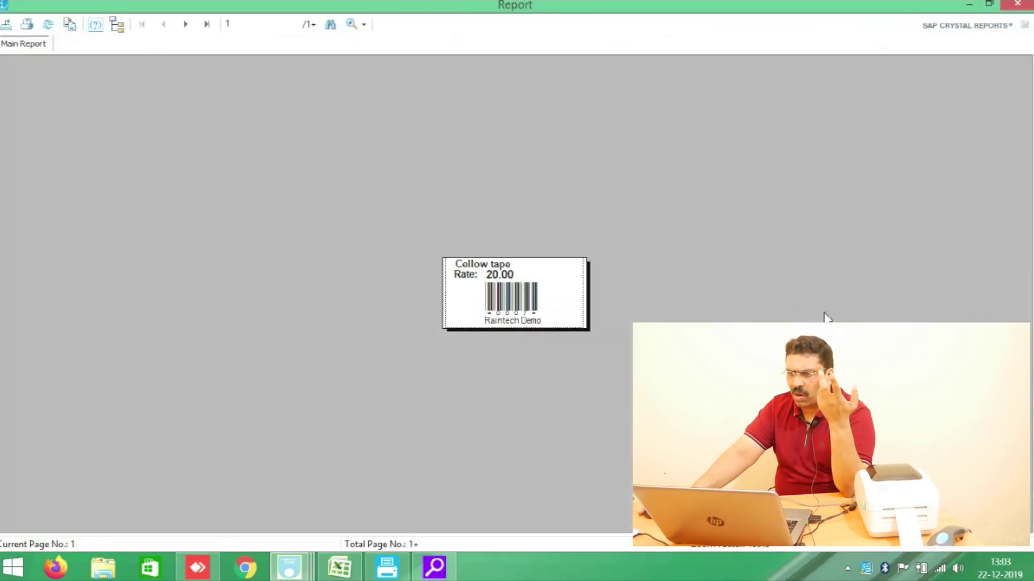
pyautogui.click(1018, 4)
pyautogui.press('Return')
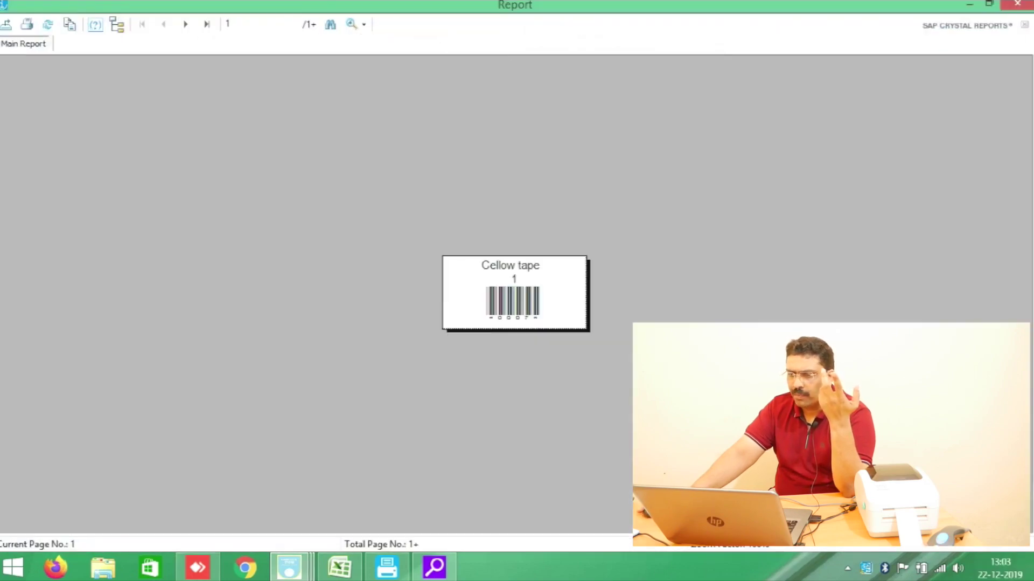
pyautogui.click(1018, 4)
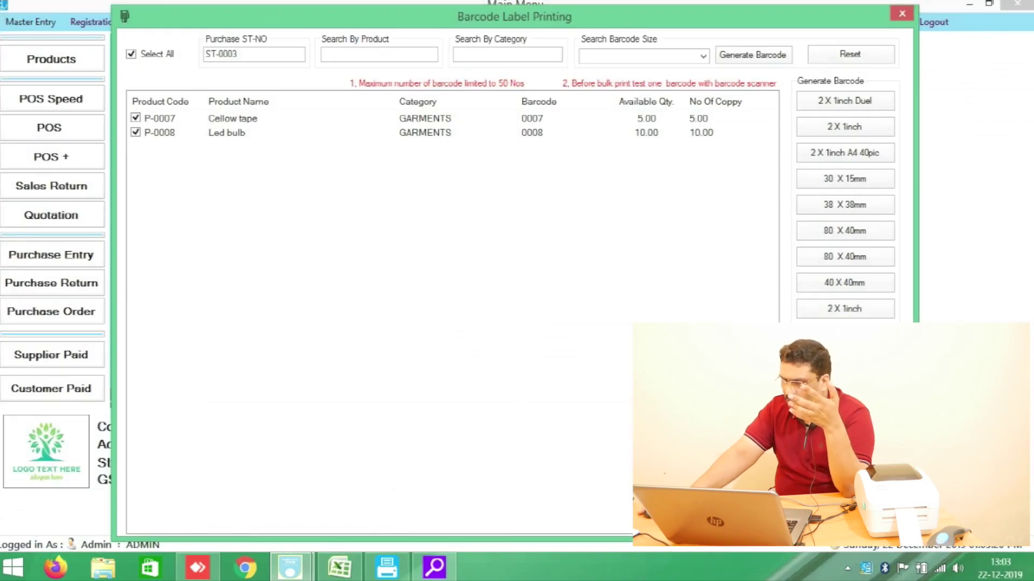
# Open the Rate-style 2 X 1inch label preview and zoom to 200%, then 300%.
pyautogui.click(861, 310)
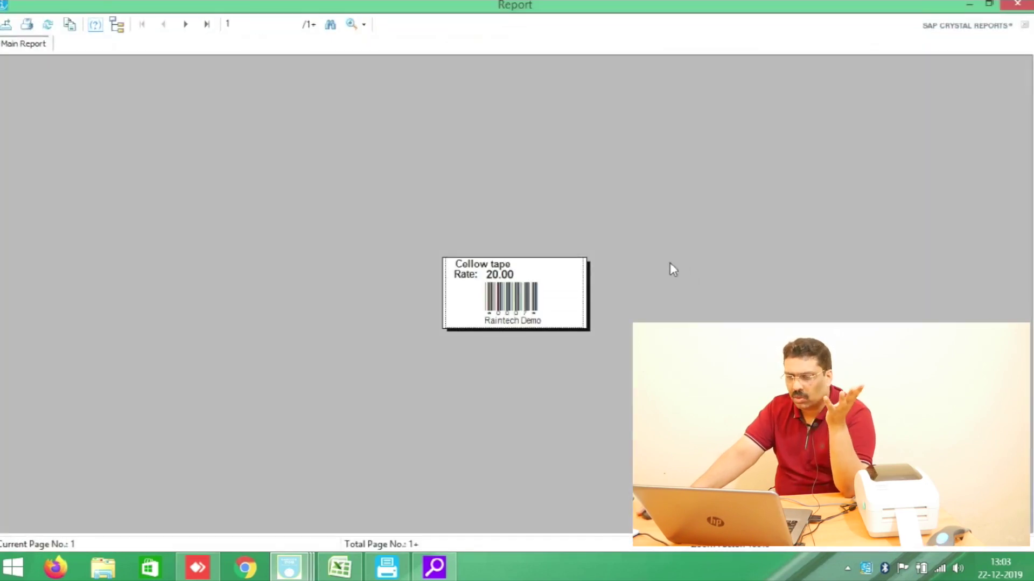
pyautogui.click(366, 25)
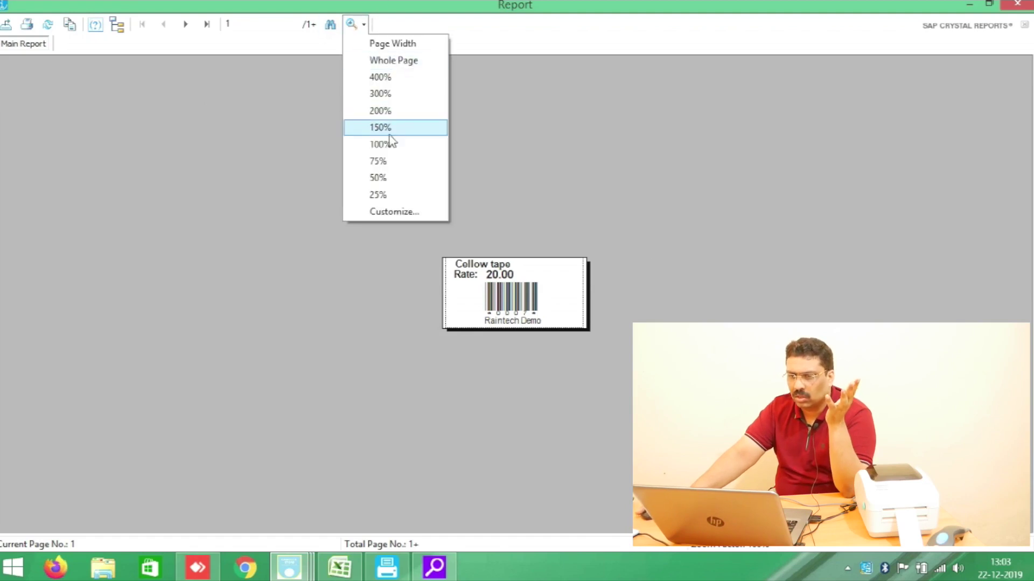
pyautogui.click(393, 112)
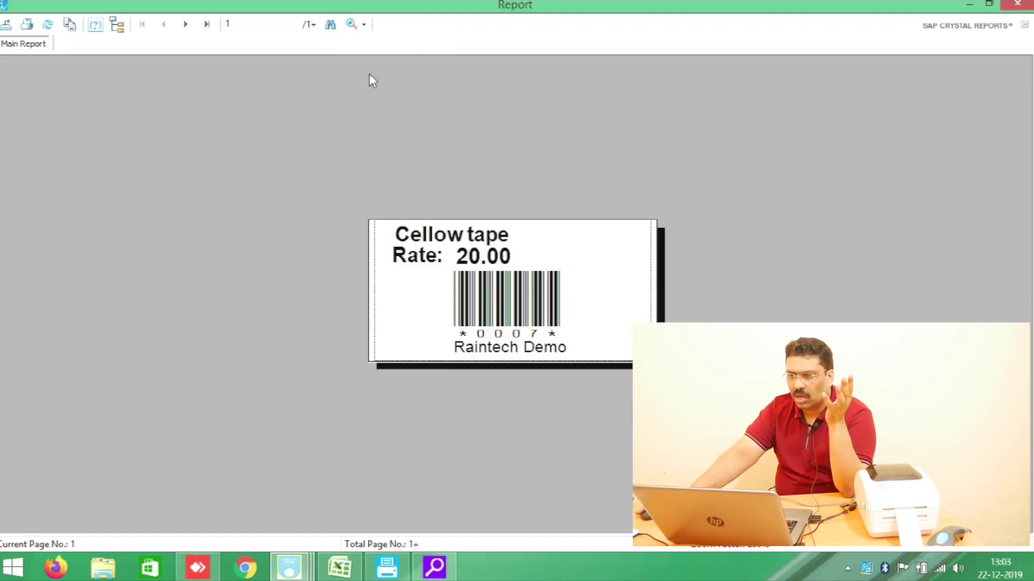
pyautogui.click(353, 24)
pyautogui.click(378, 111)
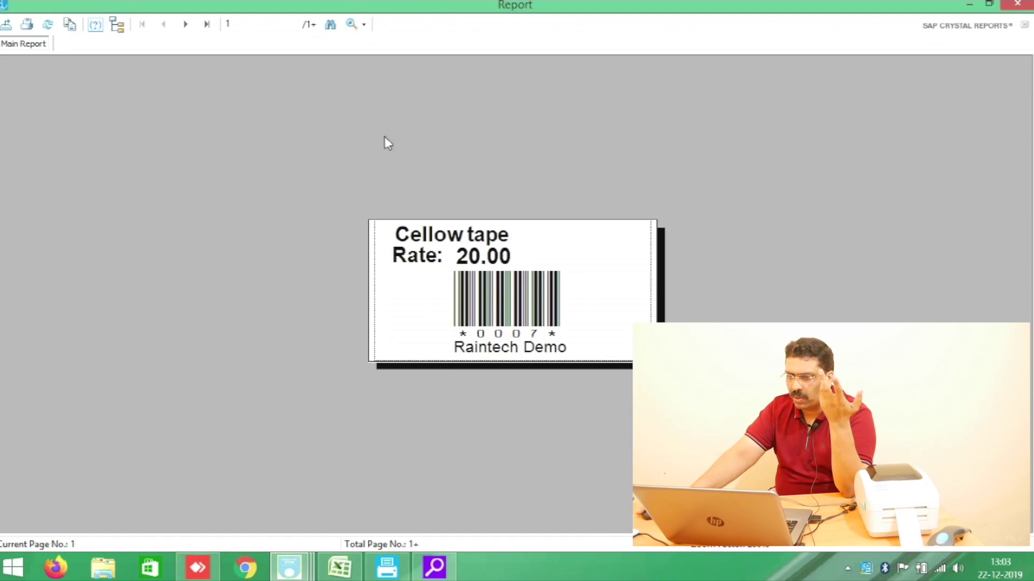
pyautogui.click(364, 24)
pyautogui.click(379, 97)
# Page through the labels to the last page, 15 of 15, showing Led bulb.
pyautogui.click(186, 24)
pyautogui.click(186, 24)
pyautogui.click(186, 25)
pyautogui.click(186, 24)
pyautogui.click(186, 24)
pyautogui.click(186, 25)
pyautogui.click(186, 24)
pyautogui.click(186, 24)
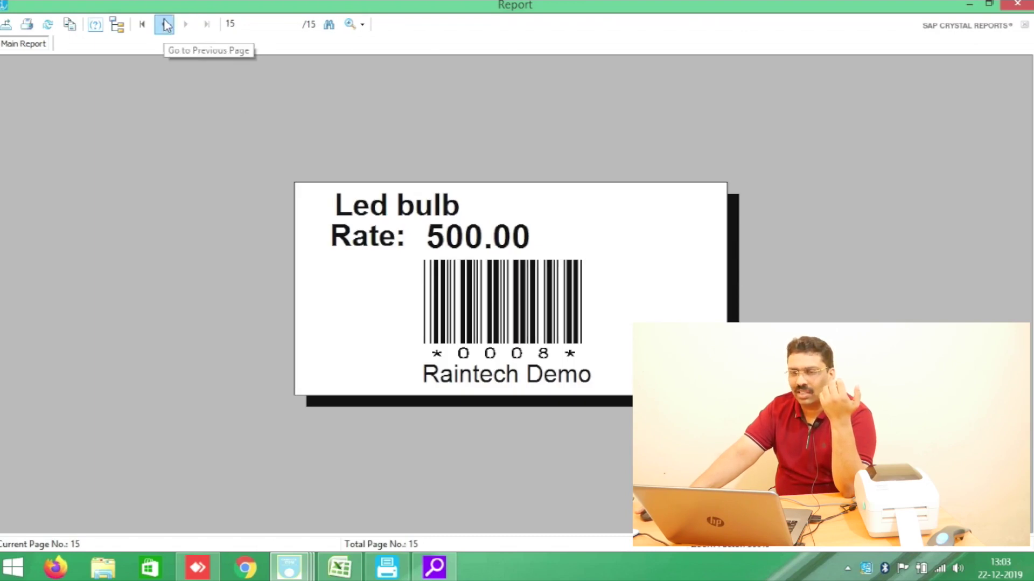
pyautogui.click(165, 24)
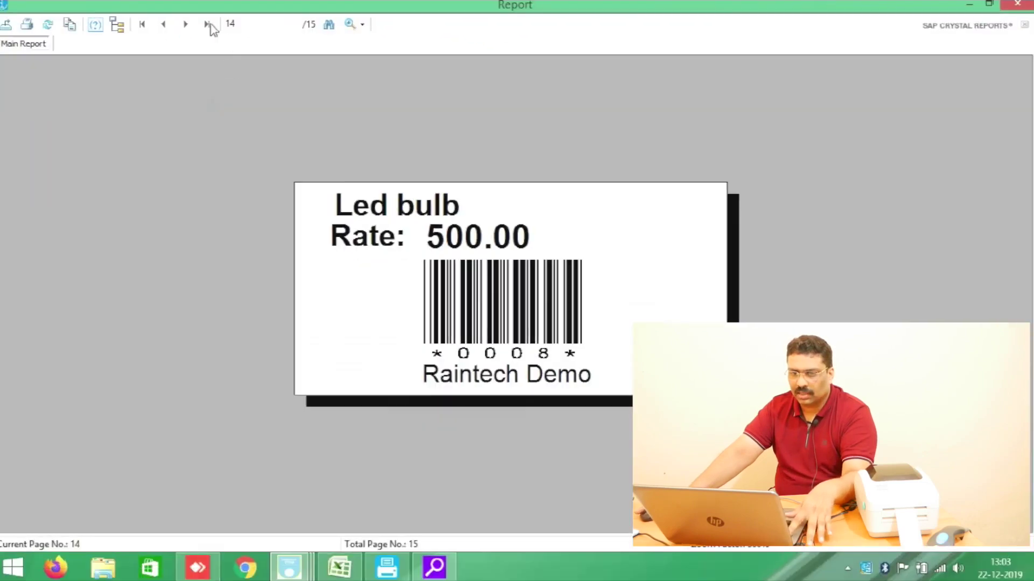
pyautogui.click(185, 24)
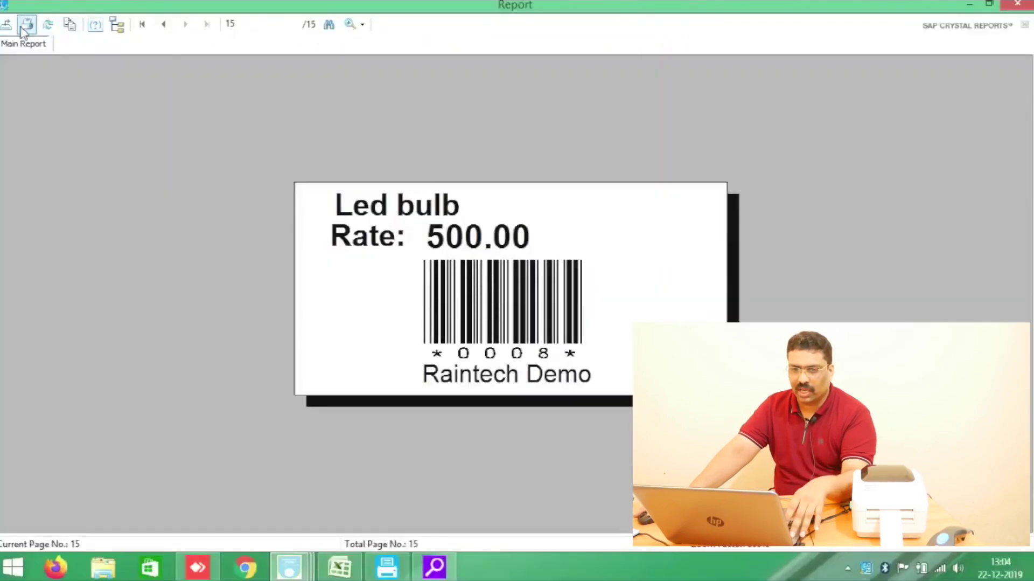
# Print all label pages on Xprinter XP-470B using barcode (50.0 mm x 25.0 mm) stock.
pyautogui.click(60, 52)
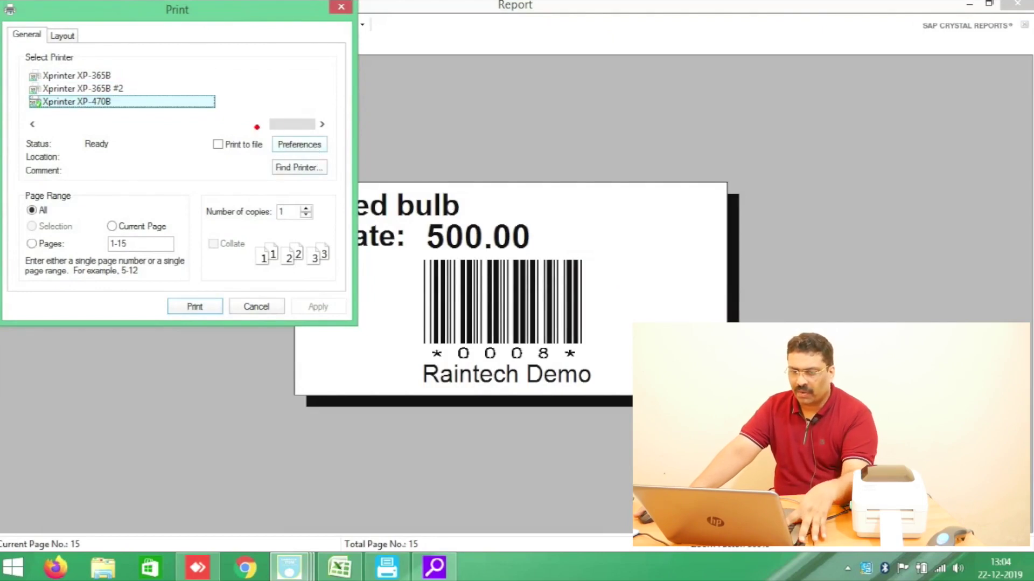
pyautogui.click(297, 145)
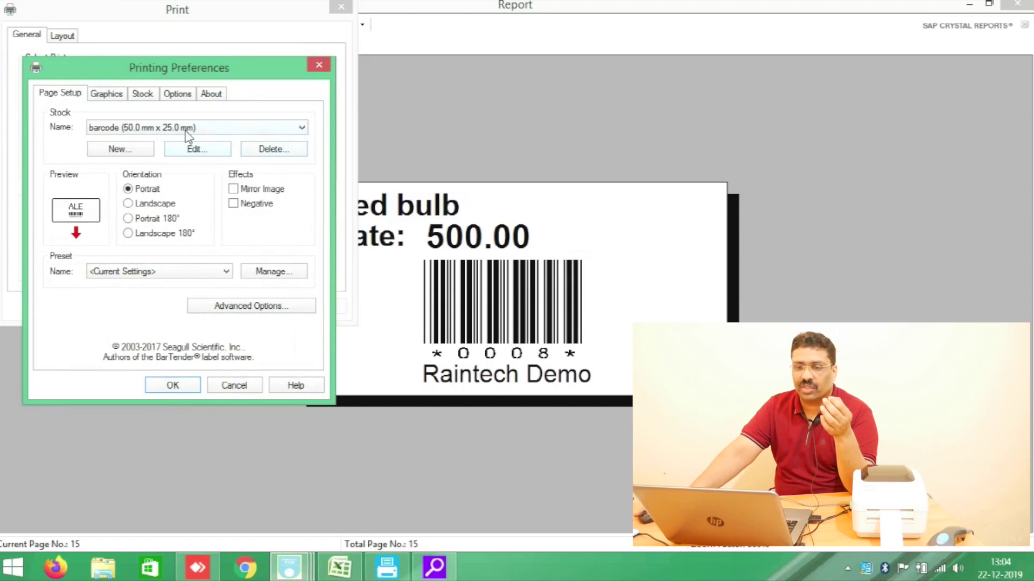
pyautogui.click(303, 131)
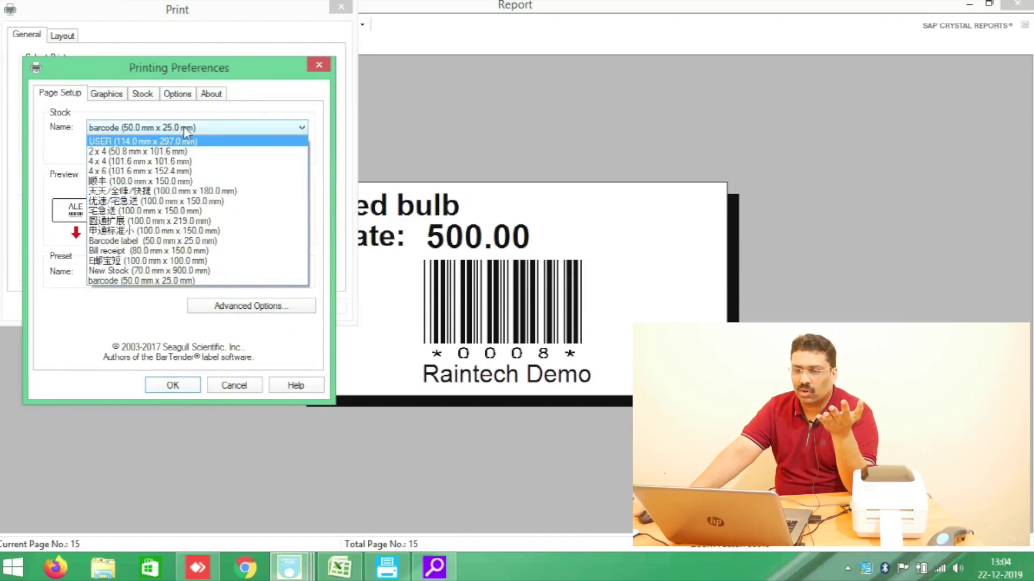
pyautogui.click(285, 129)
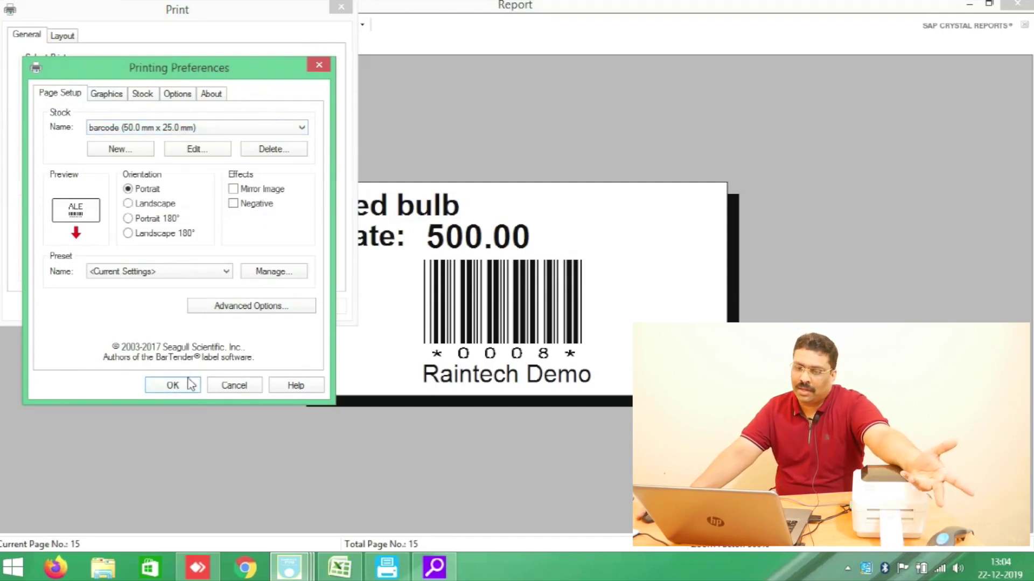
pyautogui.click(182, 392)
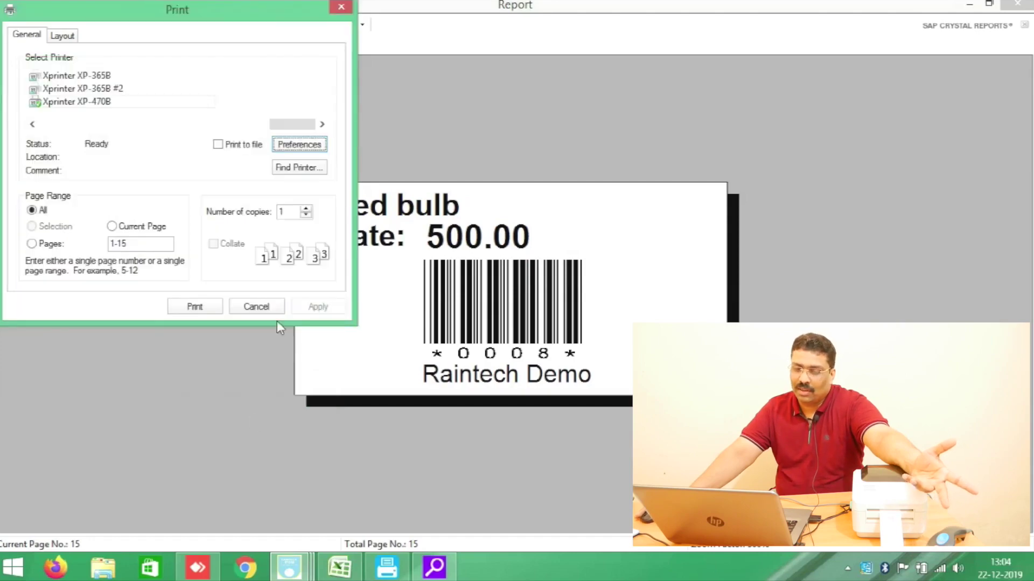
pyautogui.click(212, 306)
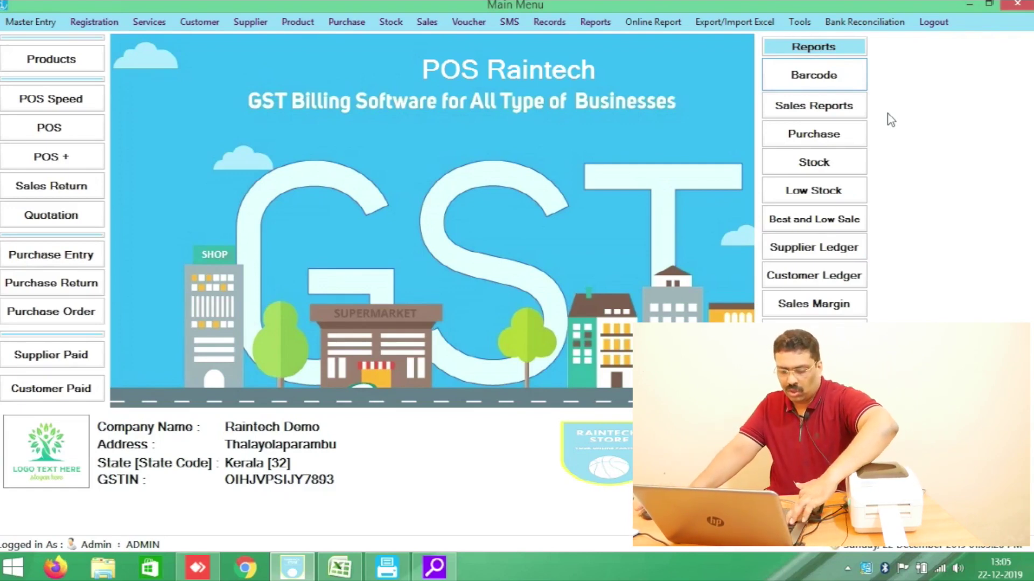
# Open POS Speed and scan barcode 0007 to add one Cellow tape at 20.
pyautogui.click(679, 26)
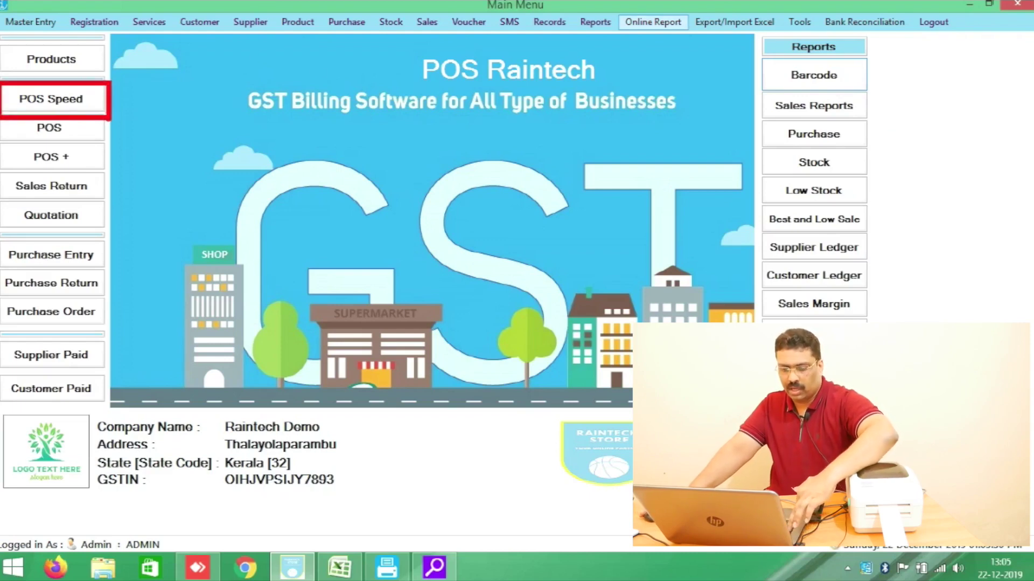
pyautogui.click(86, 99)
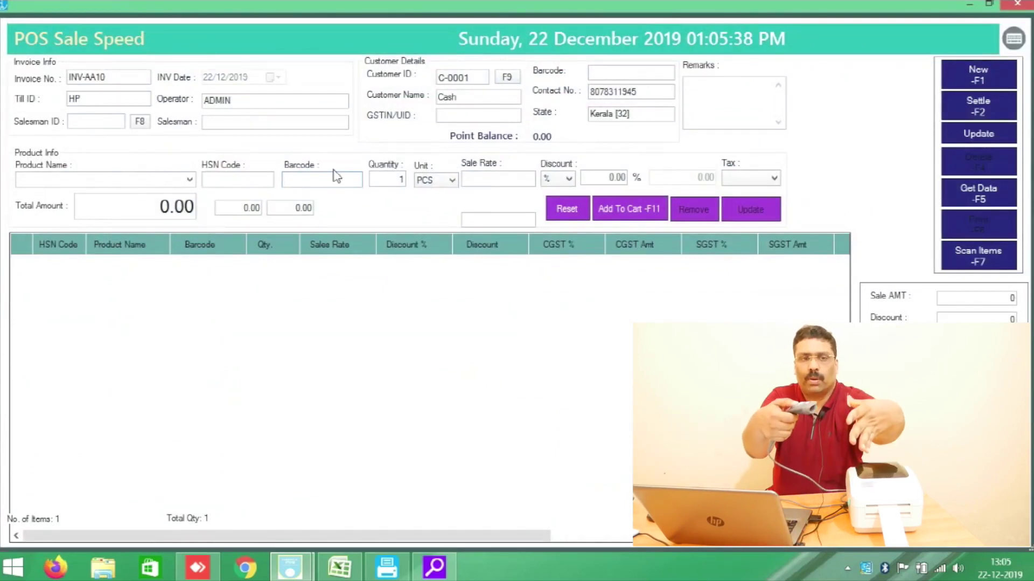
pyautogui.write('0007')
pyautogui.press('Return')
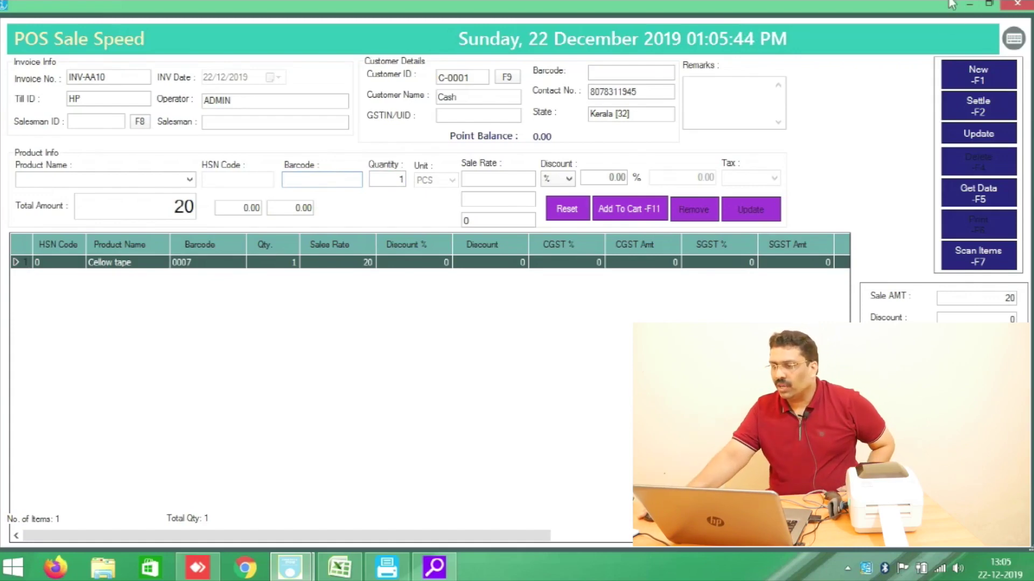
# Settle the bill with 100 in cash, giving 80 change, and save with print.
pyautogui.click(982, 112)
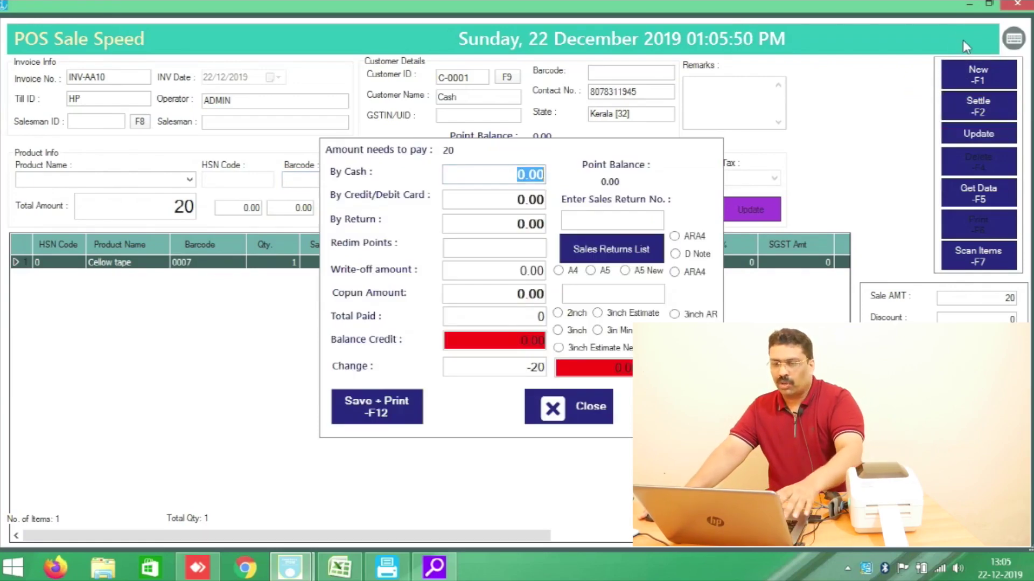
pyautogui.click(506, 369)
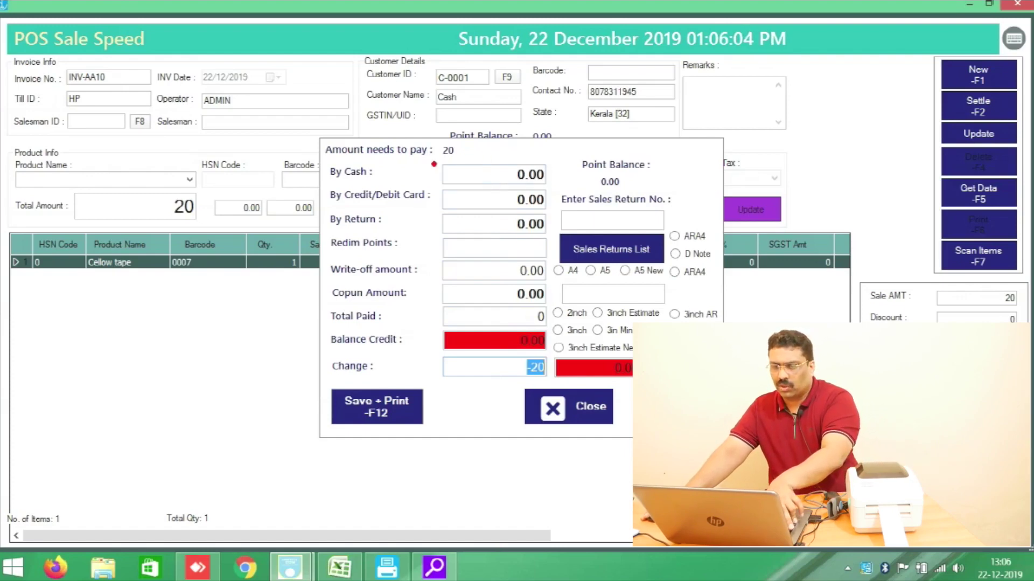
pyautogui.click(494, 175)
pyautogui.write('100')
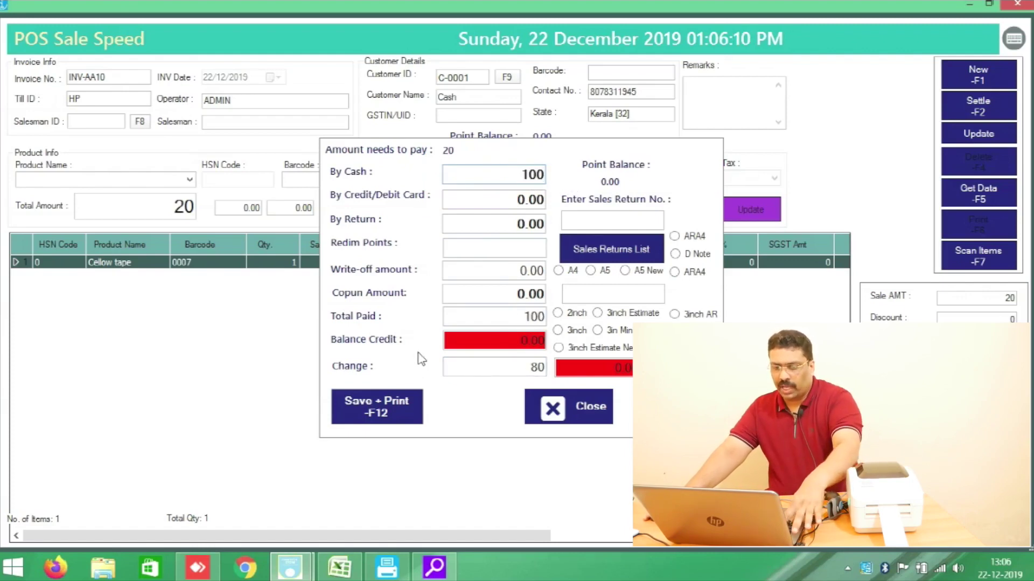
pyautogui.click(389, 408)
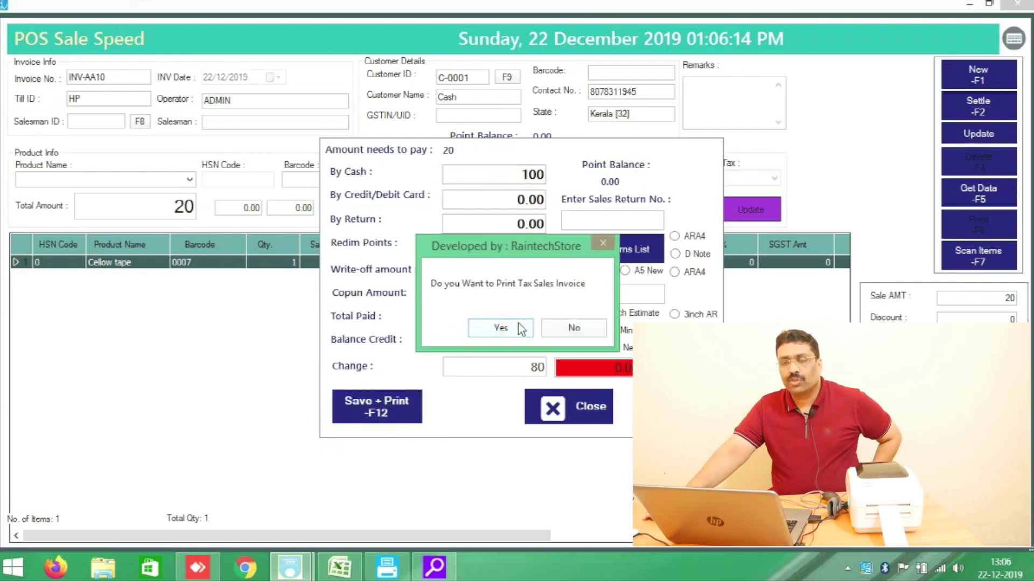
# Print and review the Cellow tape tax sales invoice (net total 20.00), then close it for blank sale INV-AA11.
pyautogui.click(518, 329)
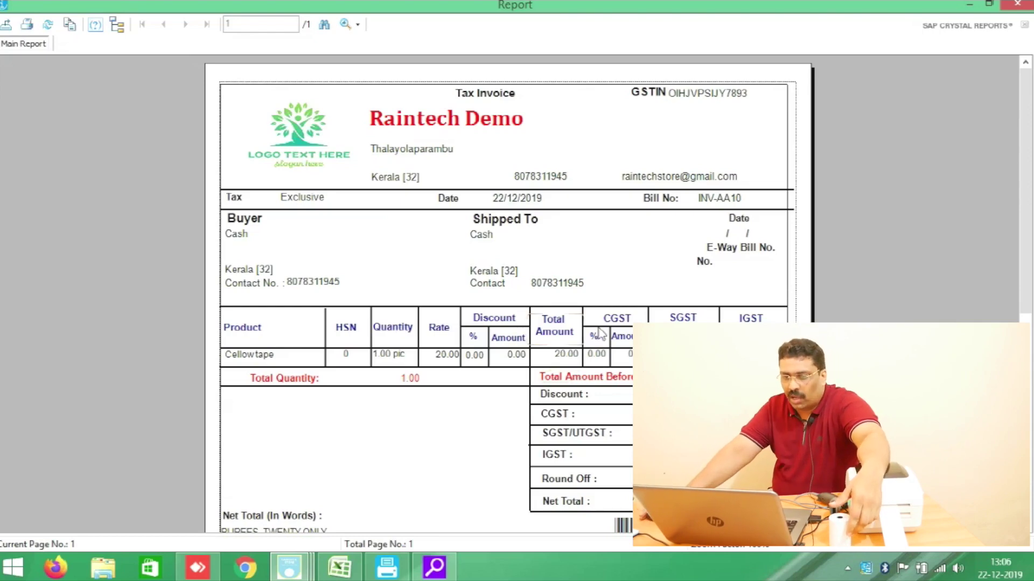
pyautogui.scroll(-5, 651, 321)
pyautogui.scroll(5, 650, 321)
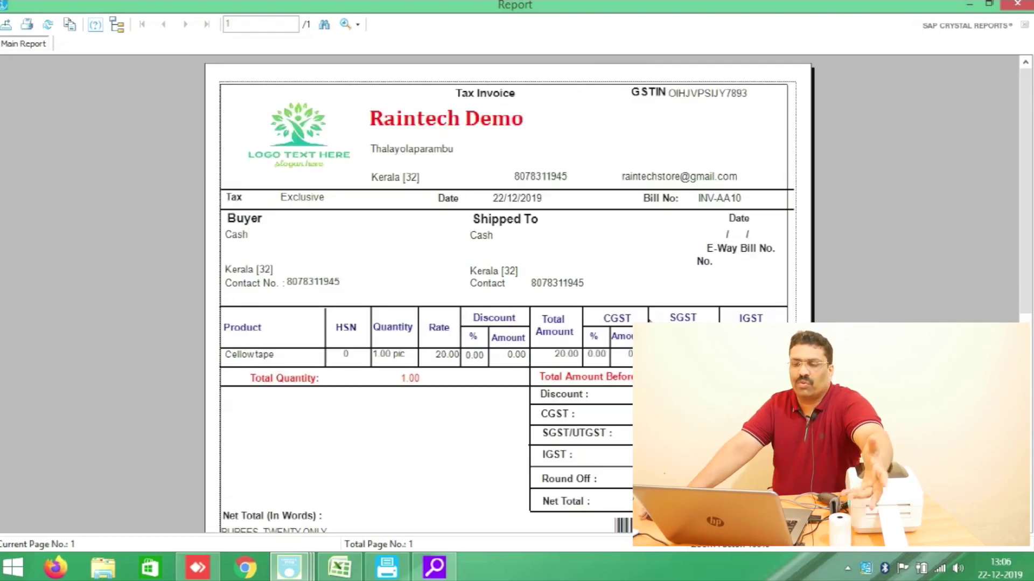
pyautogui.scroll(-4, 651, 321)
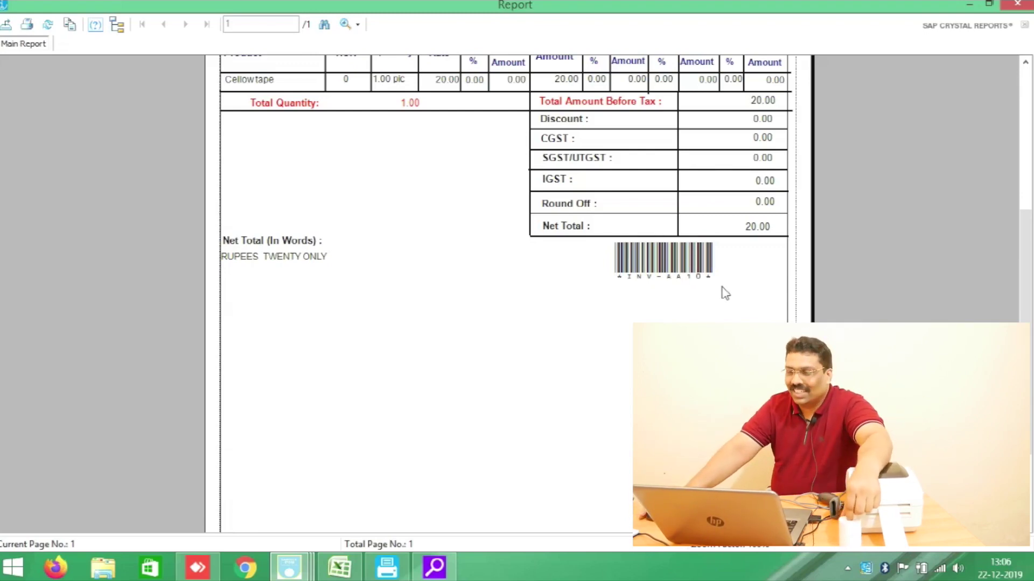
pyautogui.click(1019, 4)
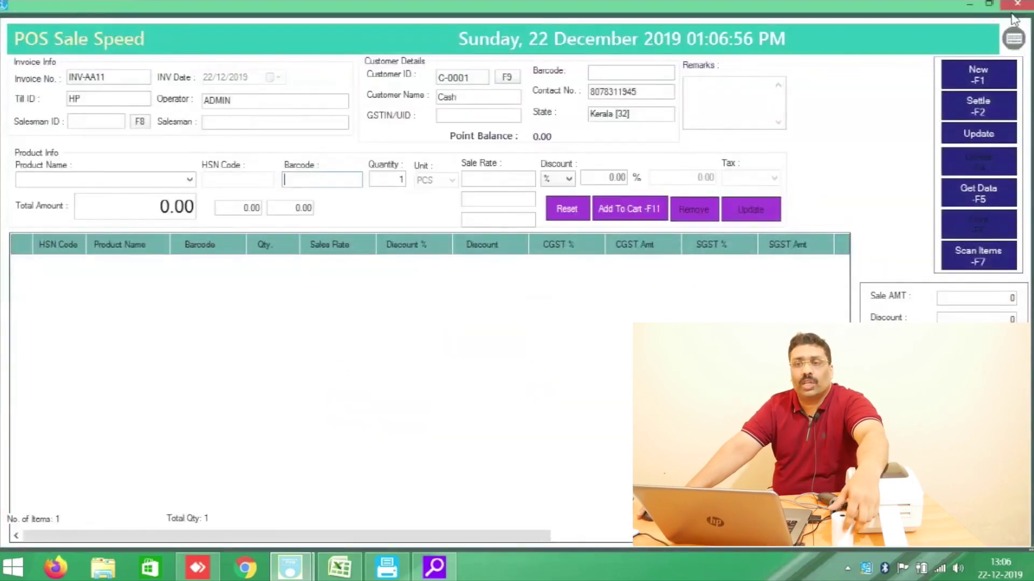